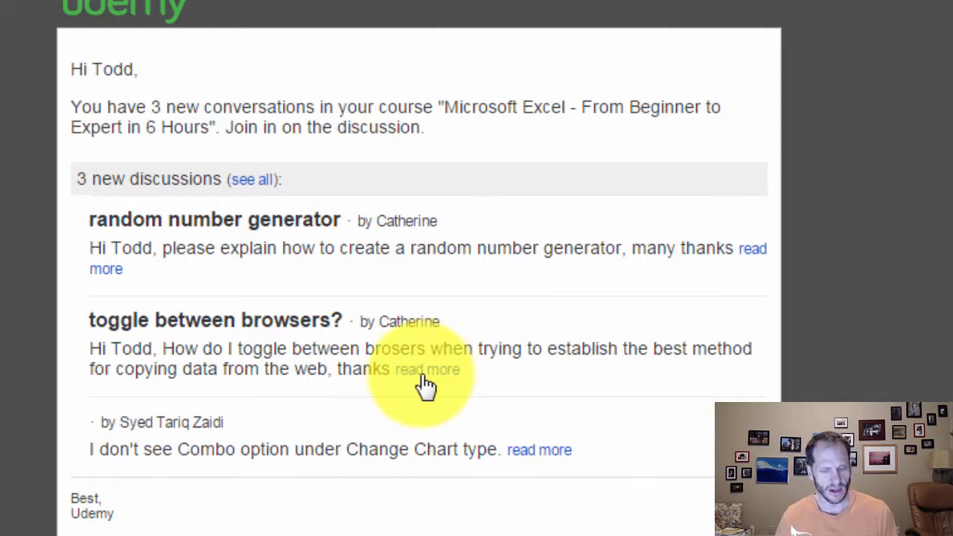
Cycle through the open windows and return to the Udemy course discussions e-mail
key("alt+Tab")
key("alt+Tab")
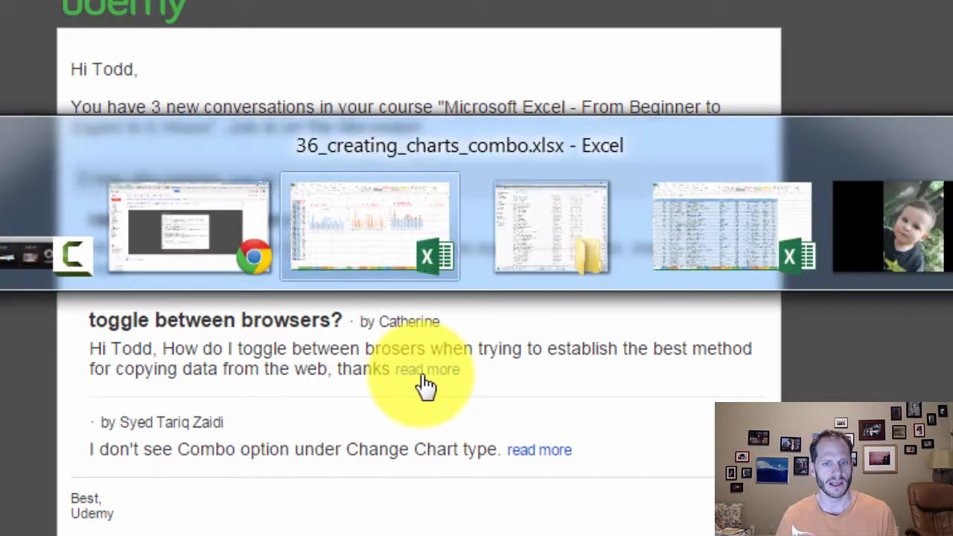
key("alt+Tab")
key("alt+Tab")
key("alt+Tab")
key("alt+Tab")
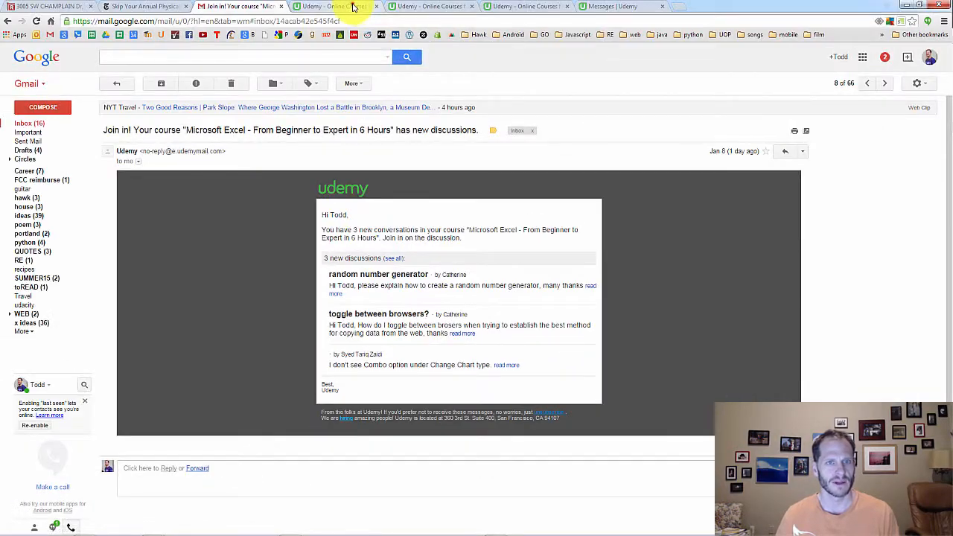
Detach the Udemy discussion page about the Combo option into its own browser window
left_click_drag(355, 7, 695, 89)
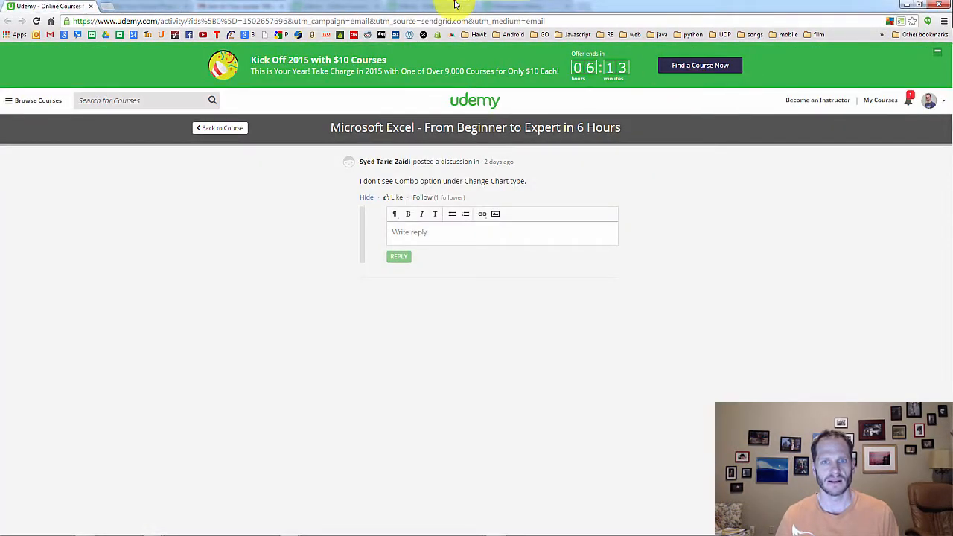
left_click_drag(452, 5, 484, 74)
Switch back and forth between the Gmail and Udemy browser windows and close the detached Udemy window
key("alt+Tab")
key("alt+Tab")
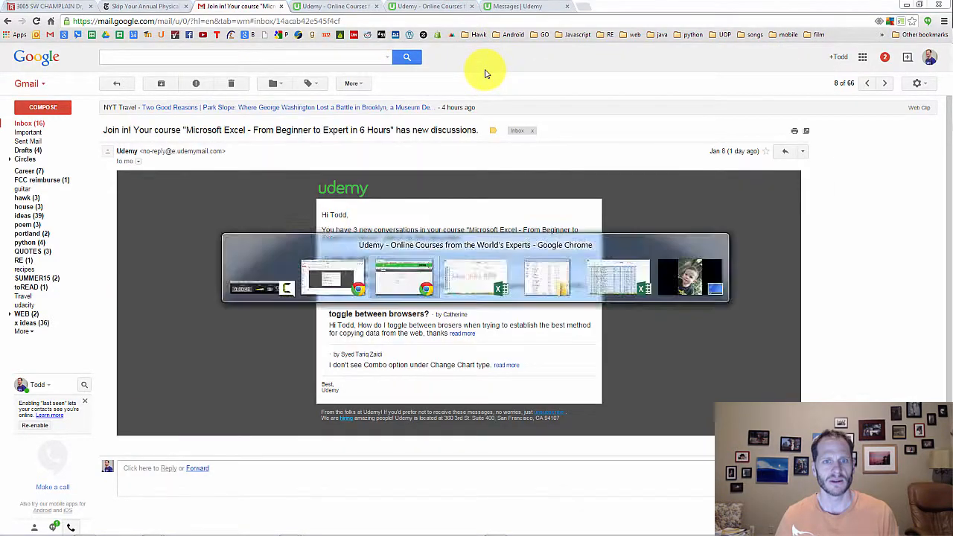
key("alt+Tab")
key("alt+Tab")
key("alt+Tab")
key("alt+Tab")
key("alt+Tab")
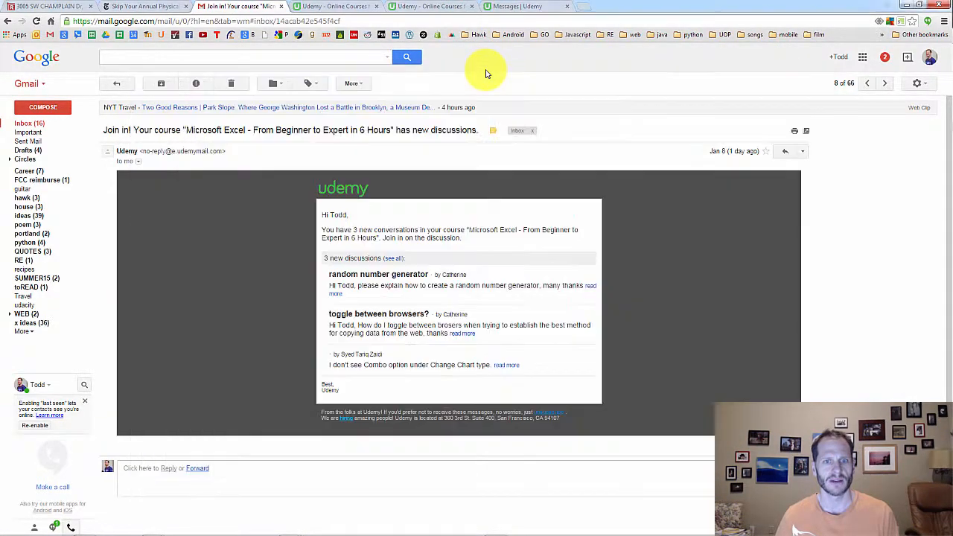
key("alt+Tab")
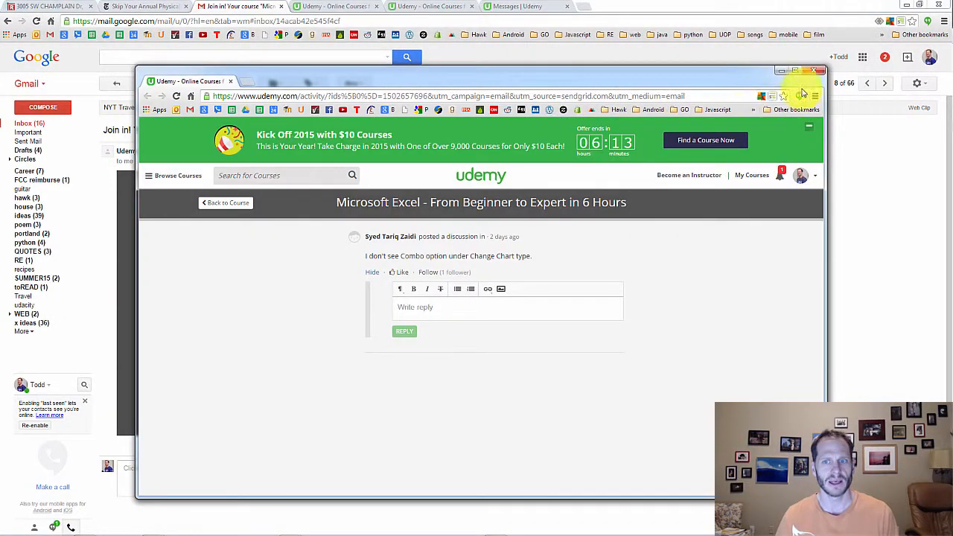
left_click(814, 69)
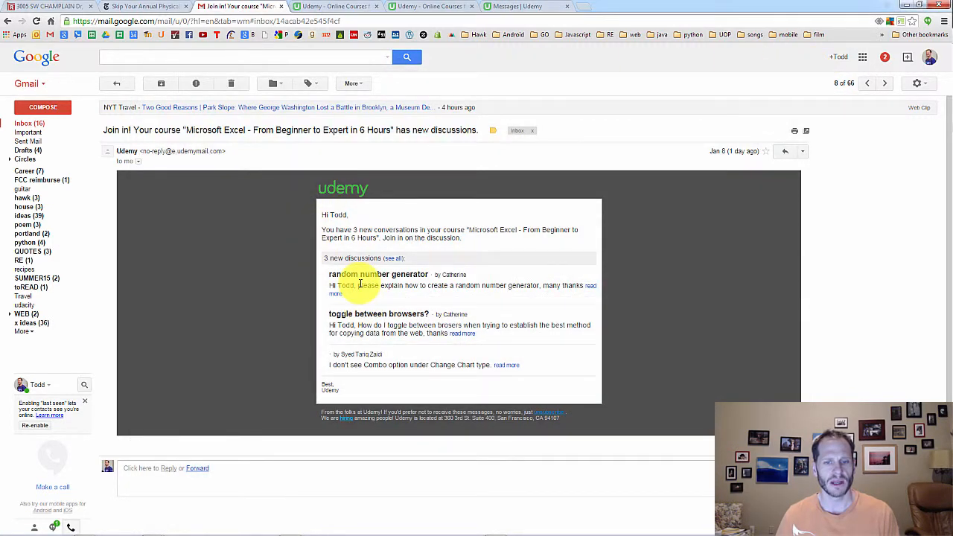
Switch to 50_pivot_creating.xlsx in Excel and show the formulas on the sales data sheet
key("alt+Tab")
key("alt+Tab")
key("alt+Tab")
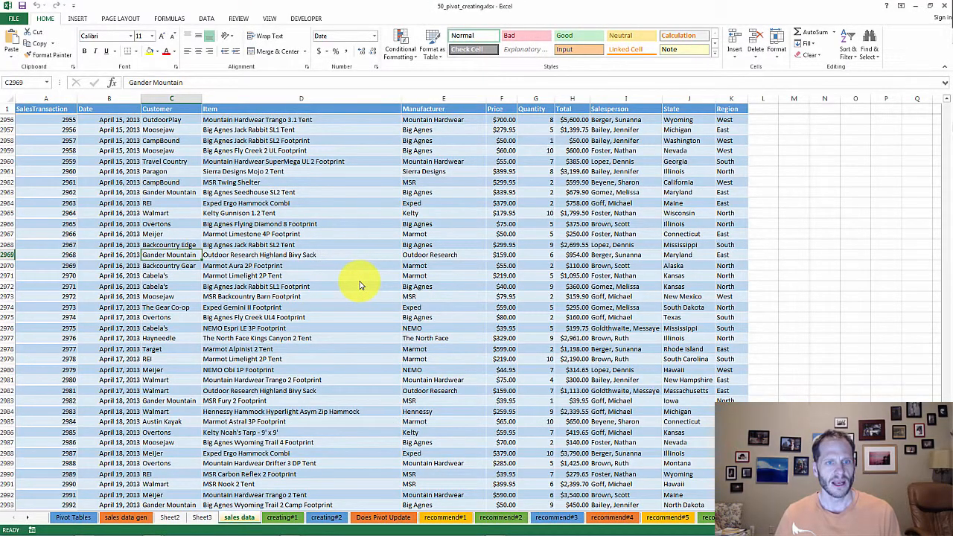
left_click(270, 19)
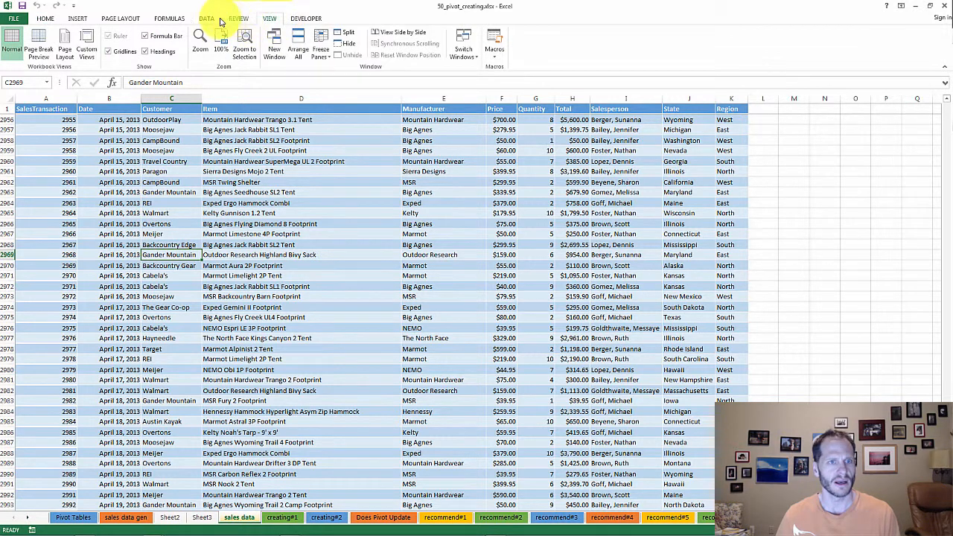
left_click(172, 19)
left_click(454, 32)
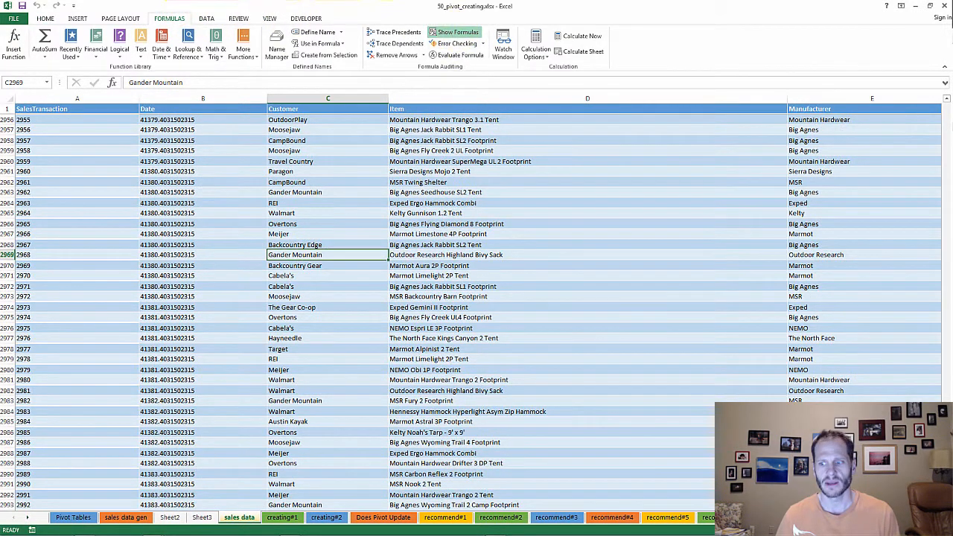
Examine the cells across row 2956 of the sales data sheet for random-number formulas
left_click(120, 124)
key("Right")
key("Right")
key("Right")
key("Right")
key("Right")
key("Right")
key("Right")
key("Right")
key("Right")
key("Right")
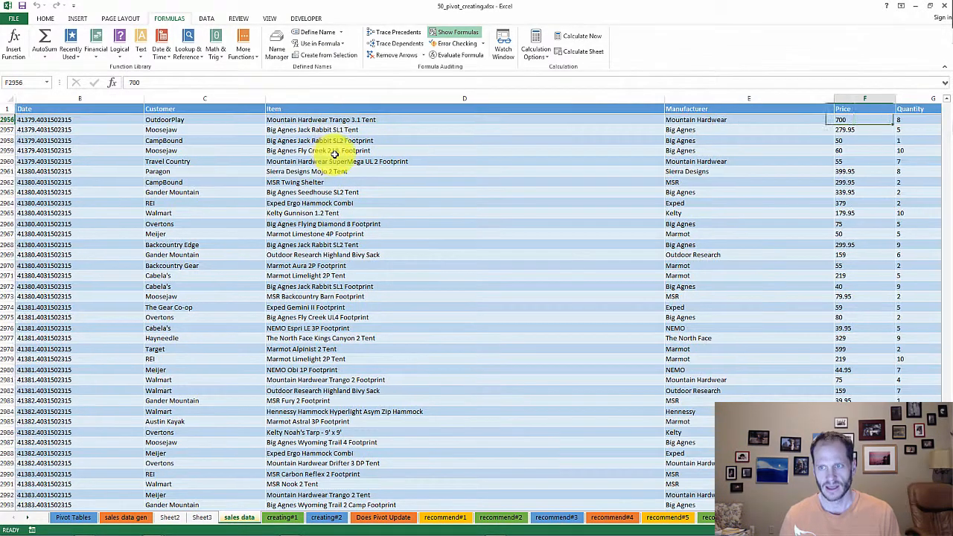
key("Left")
key("Left")
key("Left")
key("Left")
key("Left")
key("Left")
key("Left")
key("Left")
key("Left")
key("Left")
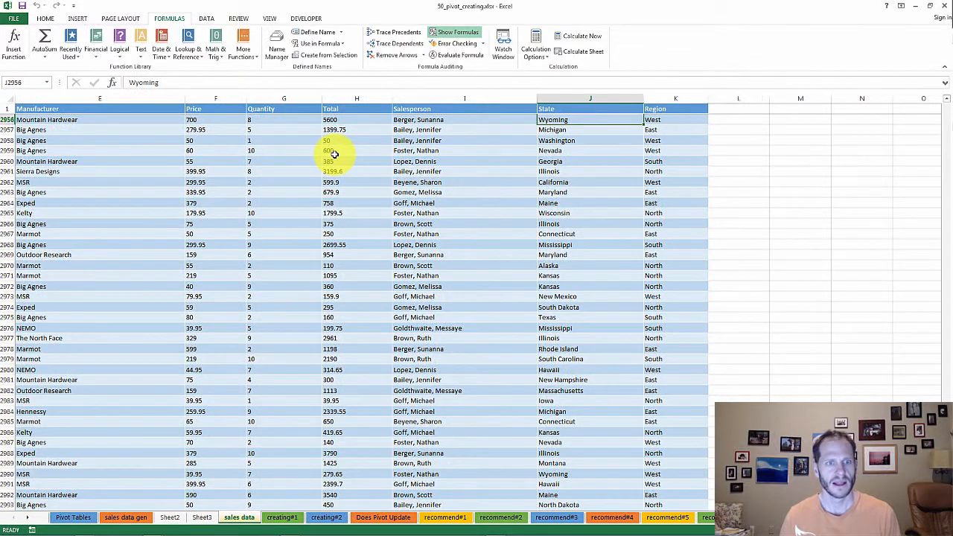
key("Right")
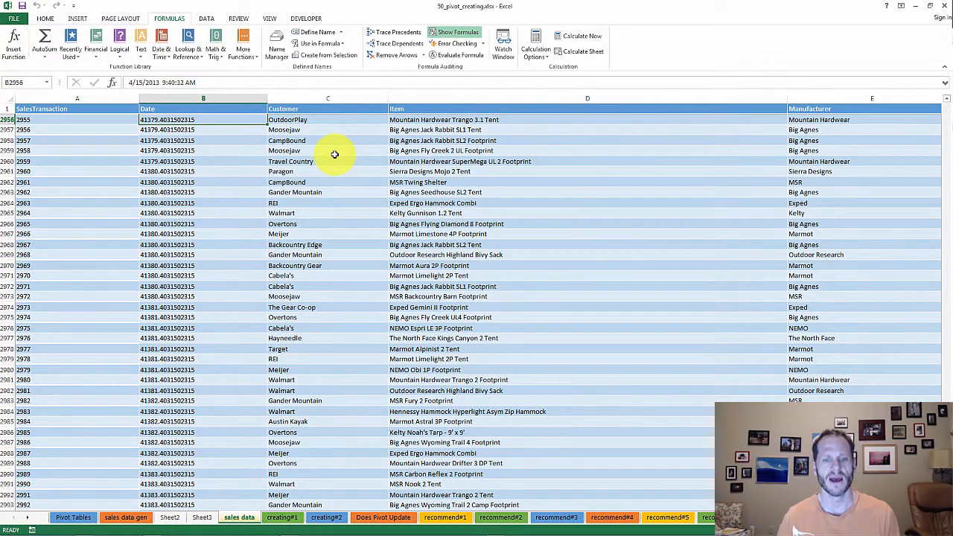
Go to the sales data gen sheet and show its formulas
left_click_drag(245, 517, 165, 525)
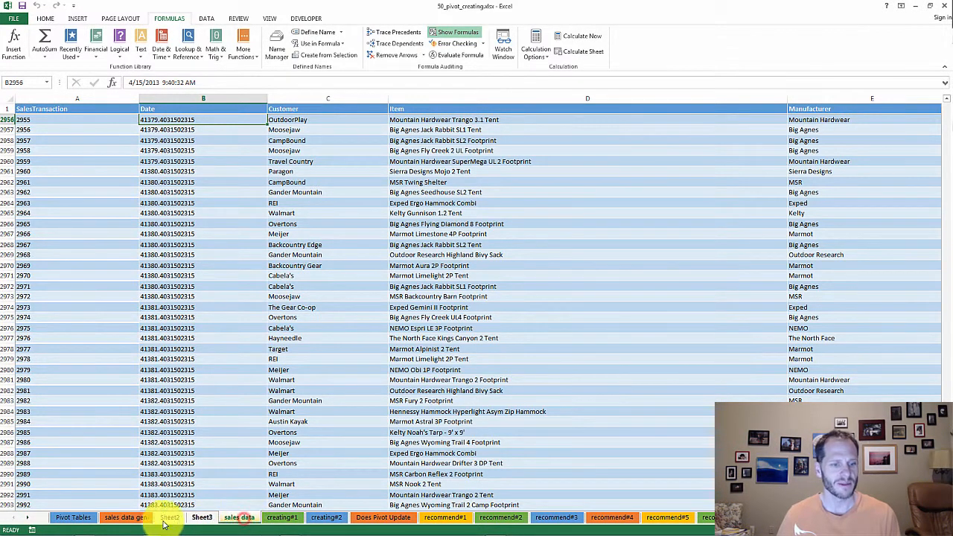
left_click(128, 516)
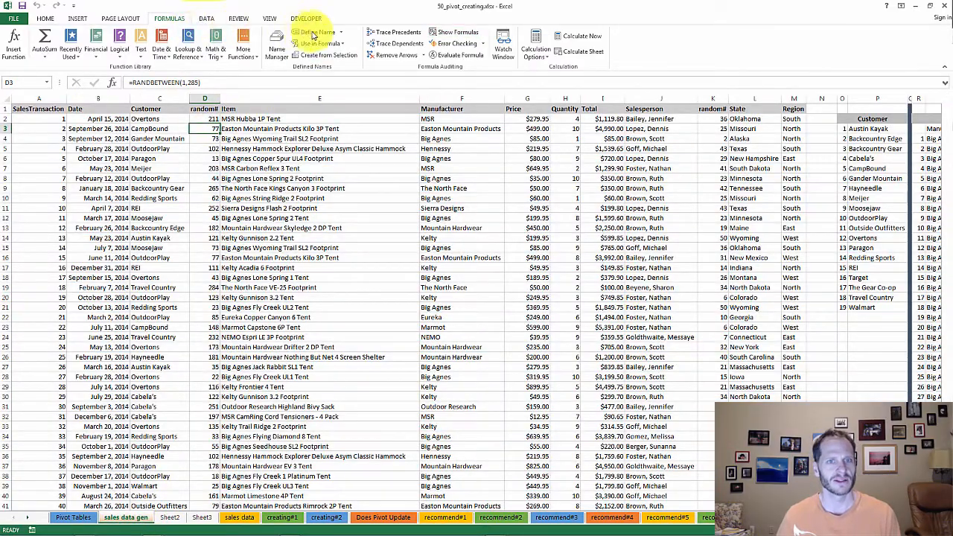
left_click(462, 32)
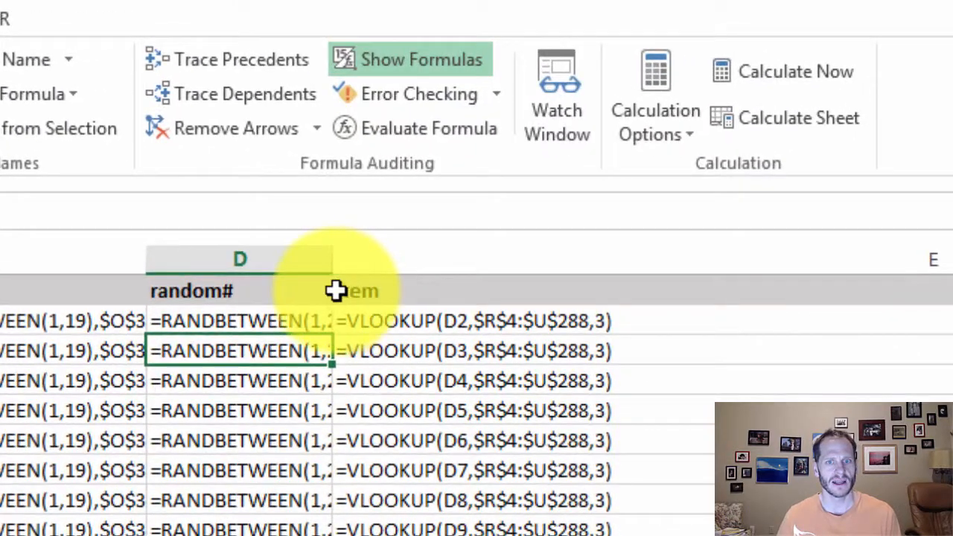
Widen the random# column D enough to read the full RANDBETWEEN formulas and select cell D2
left_click(385, 187)
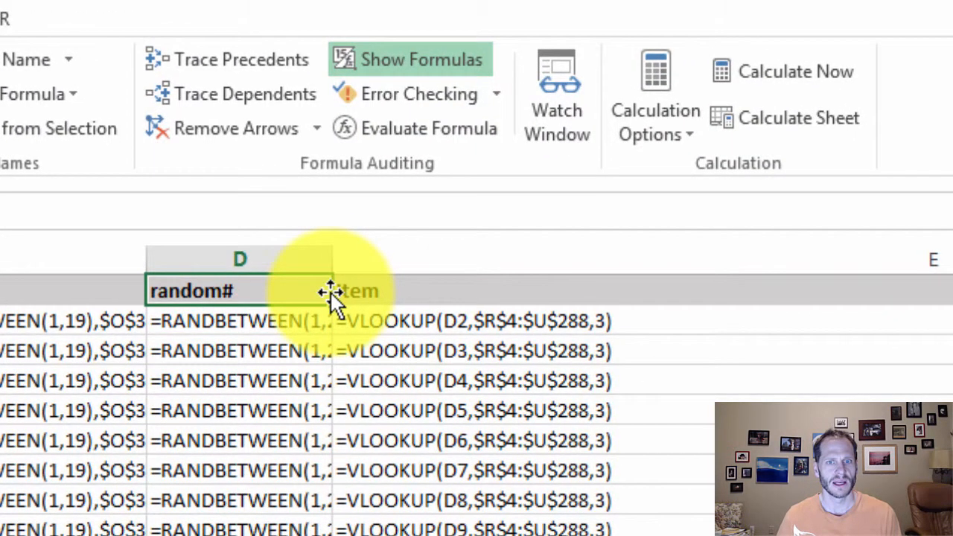
left_click(320, 344)
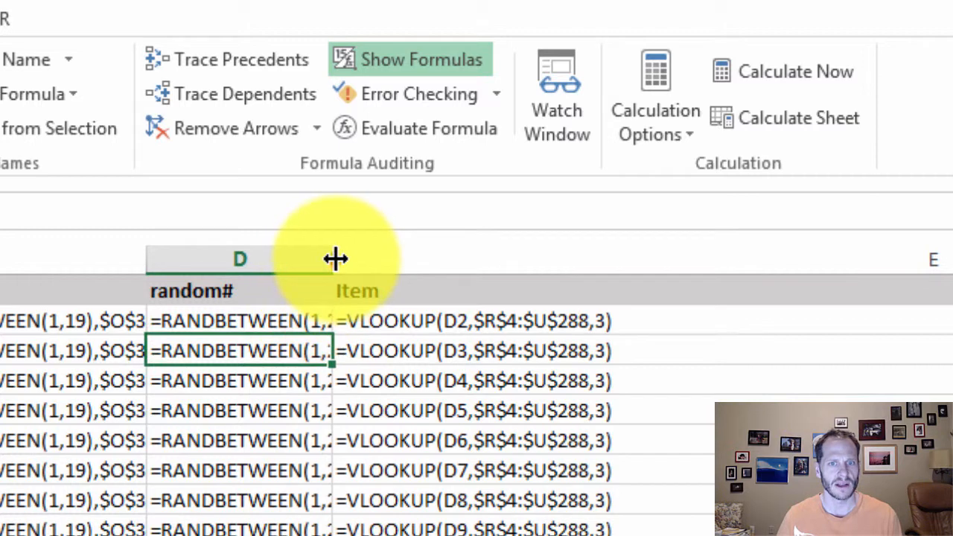
left_click_drag(334, 259, 766, 259)
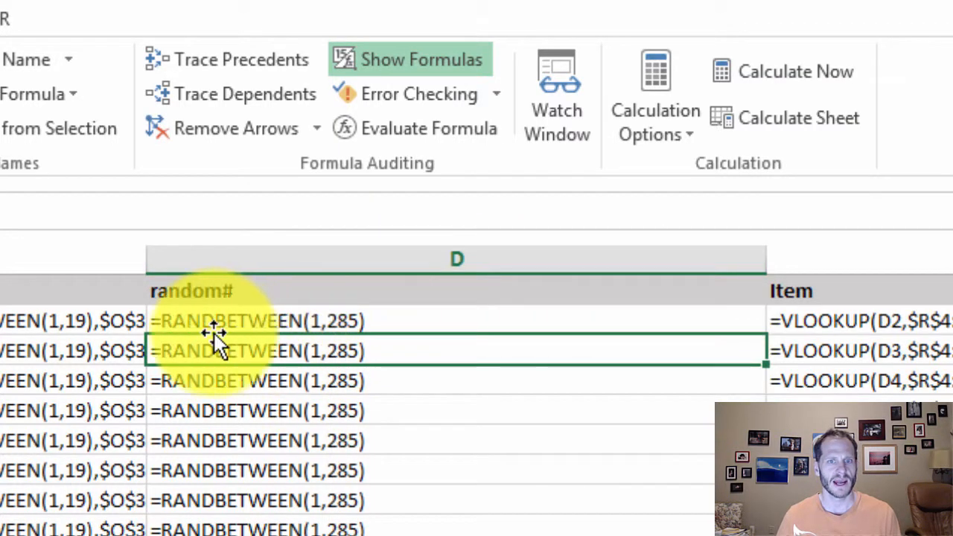
left_click(176, 320)
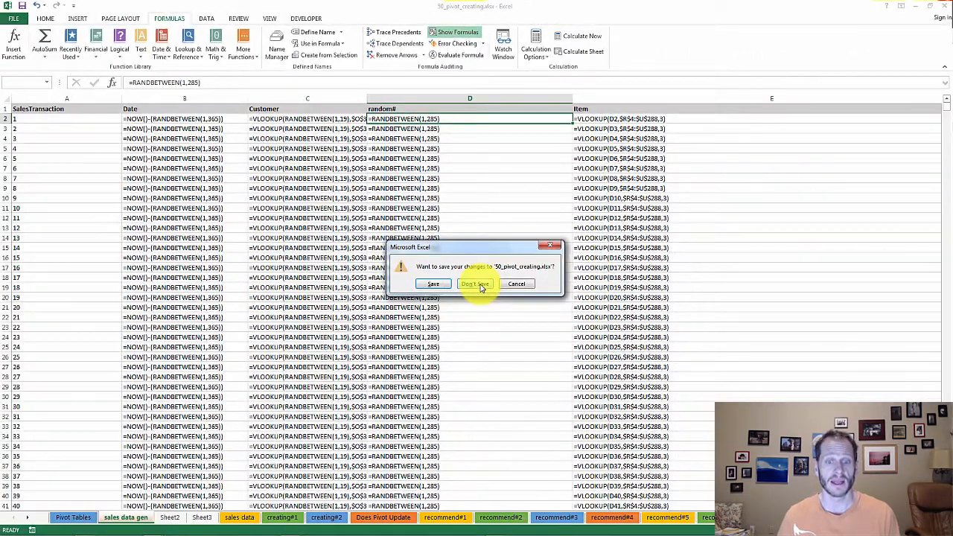
Close 50_pivot_creating.xlsx without saving and return to the Udemy discussions e-mail in Gmail
left_click(481, 285)
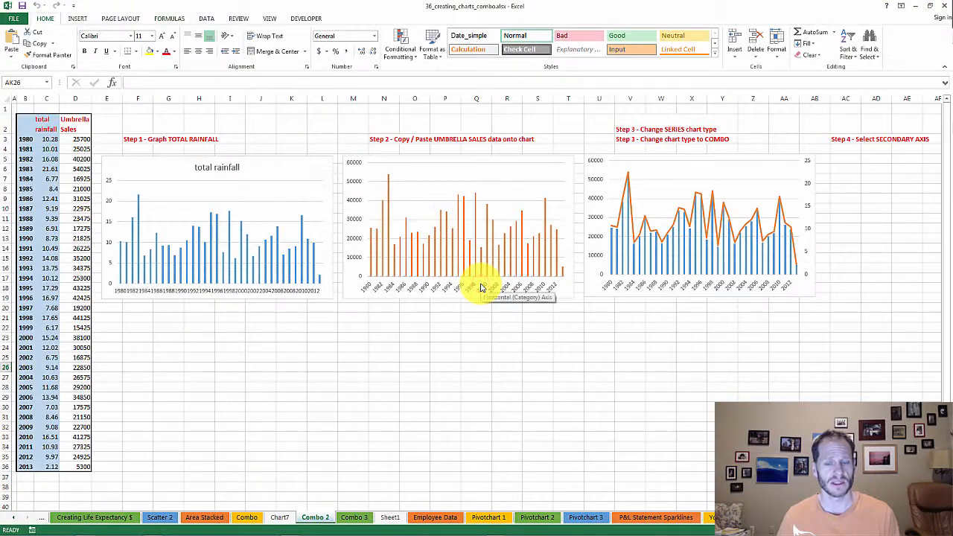
key("alt+Tab")
key("alt+Tab")
key("alt+Tab")
key("alt+Tab")
key("alt+Tab")
key("alt+Tab")
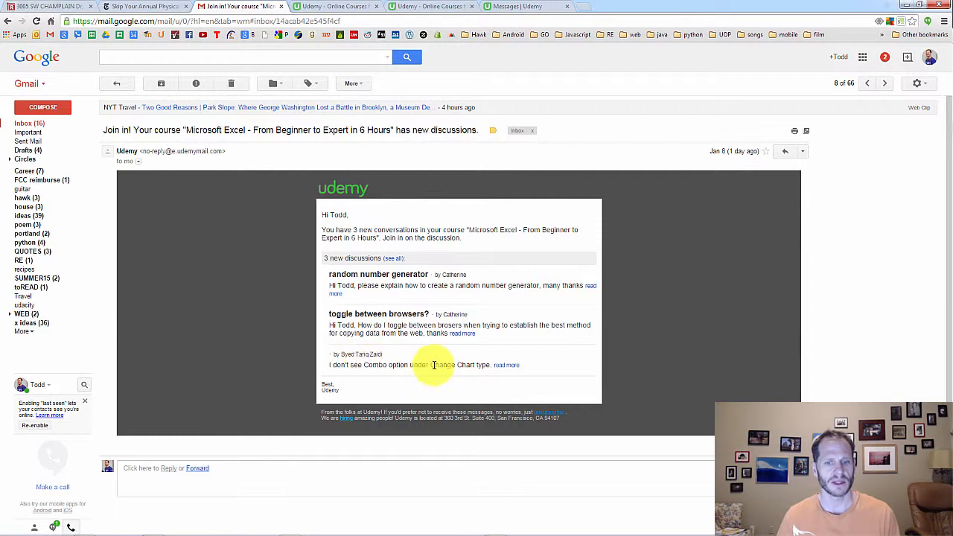
Switch to 36_creating_charts_combo.xlsx in Excel and check the Office product version in the account information
key("alt+Tab")
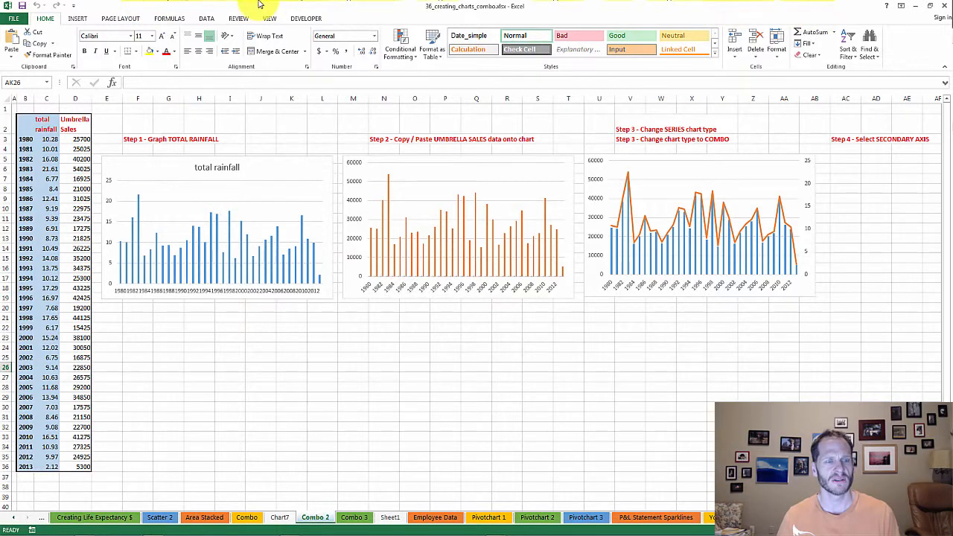
left_click(12, 16)
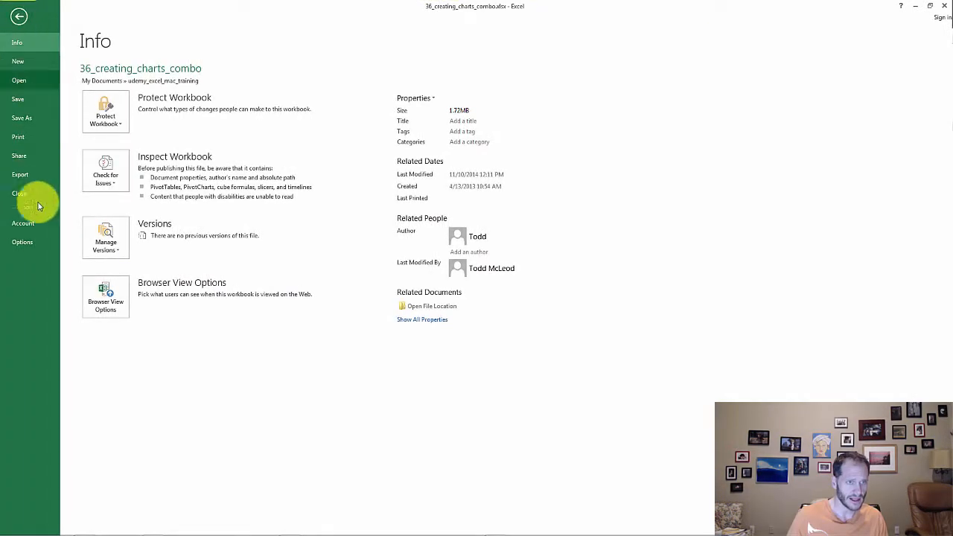
left_click(23, 223)
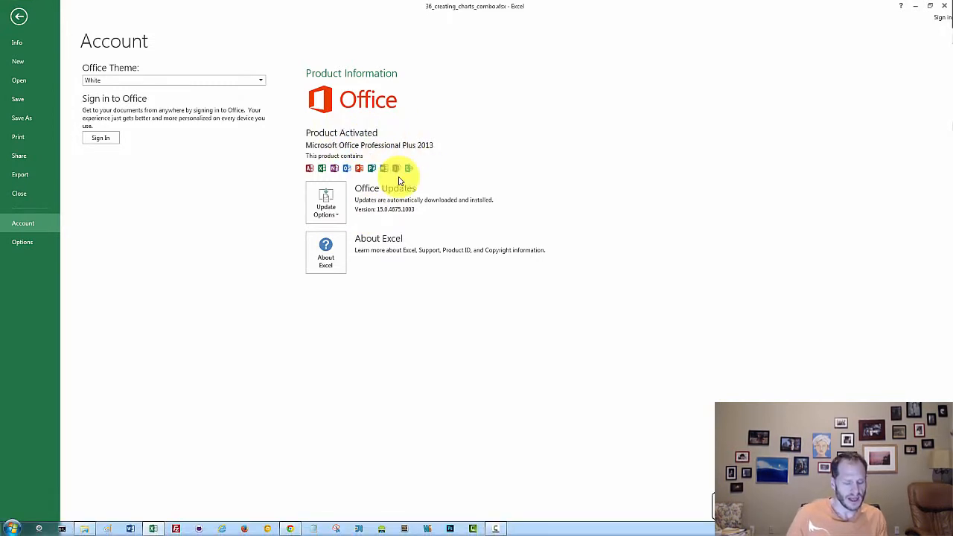
key("Escape")
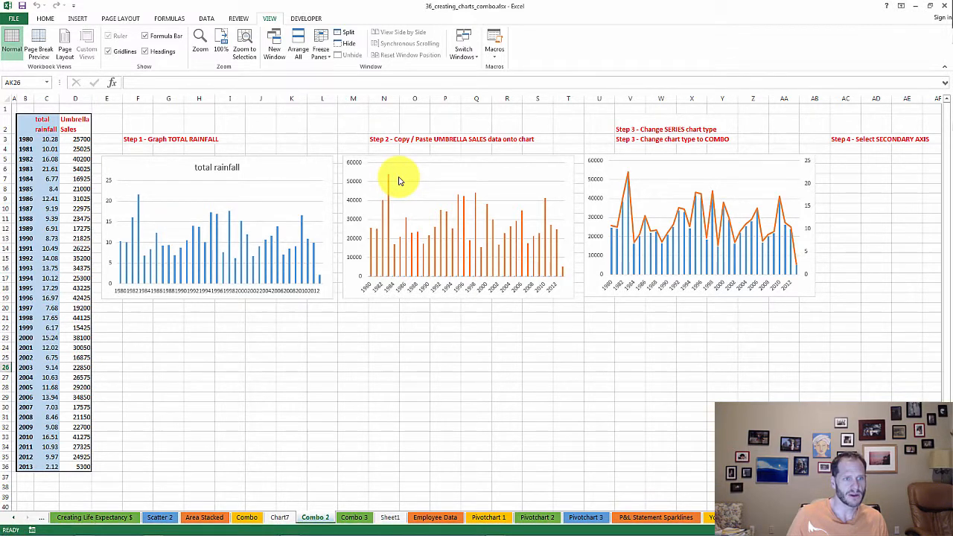
Select the year and total rainfall data in B2:C36 on the Combo 2 sheet
left_click_drag(47, 467, 26, 125)
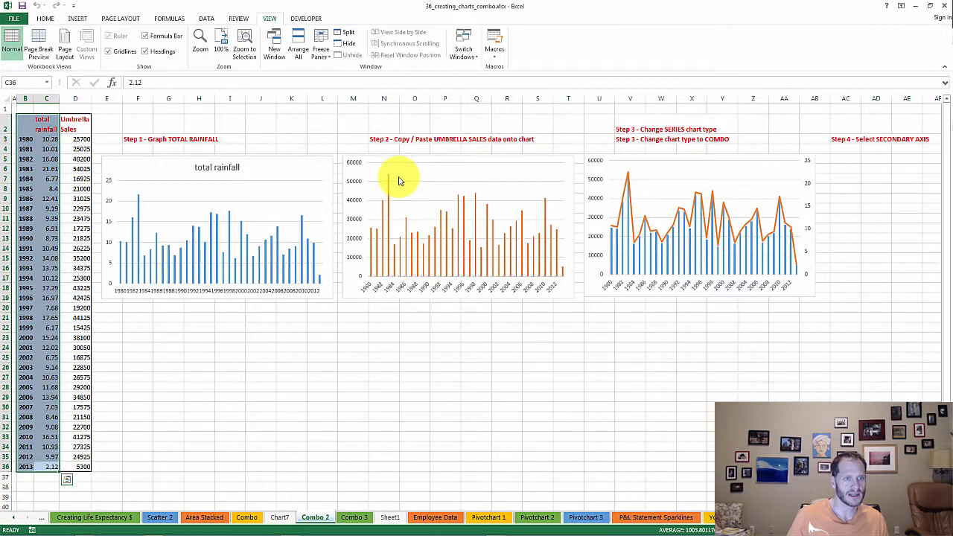
right_click(37, 142)
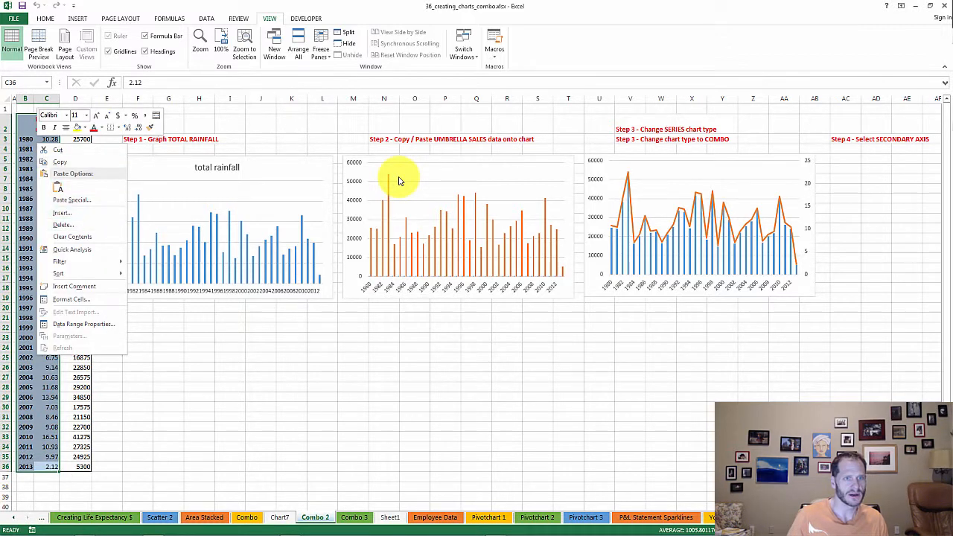
left_click(207, 18)
left_click(169, 18)
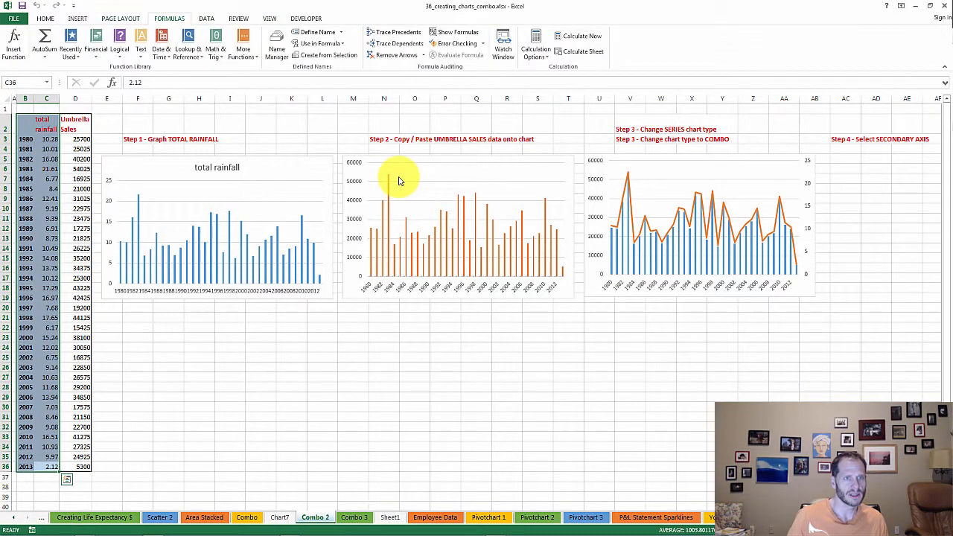
left_click(120, 18)
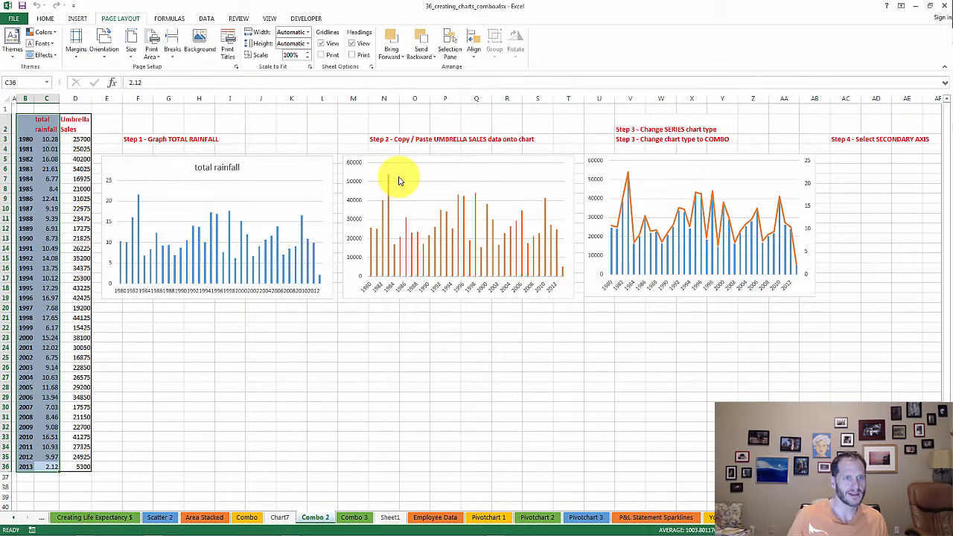
left_click(77, 19)
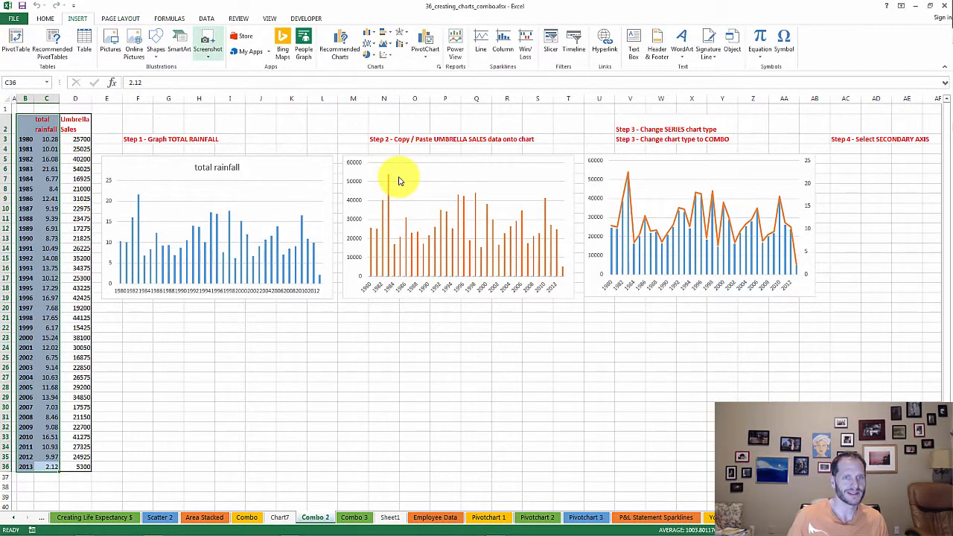
left_click(169, 19)
left_click(121, 19)
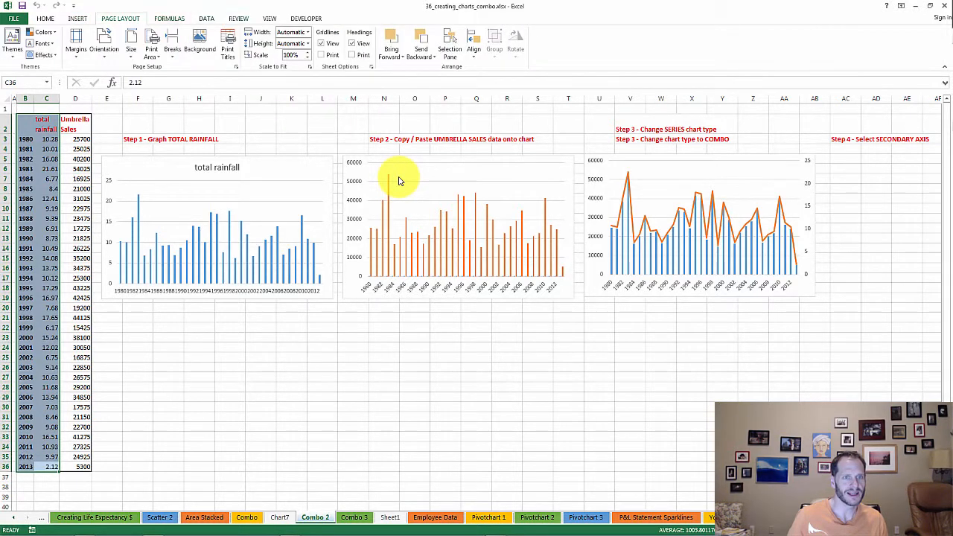
left_click(238, 18)
left_click(206, 19)
Insert a clustered column chart of the selected total rainfall data and place it directly below the Step 1 chart
scroll(399, 46, "up", 3)
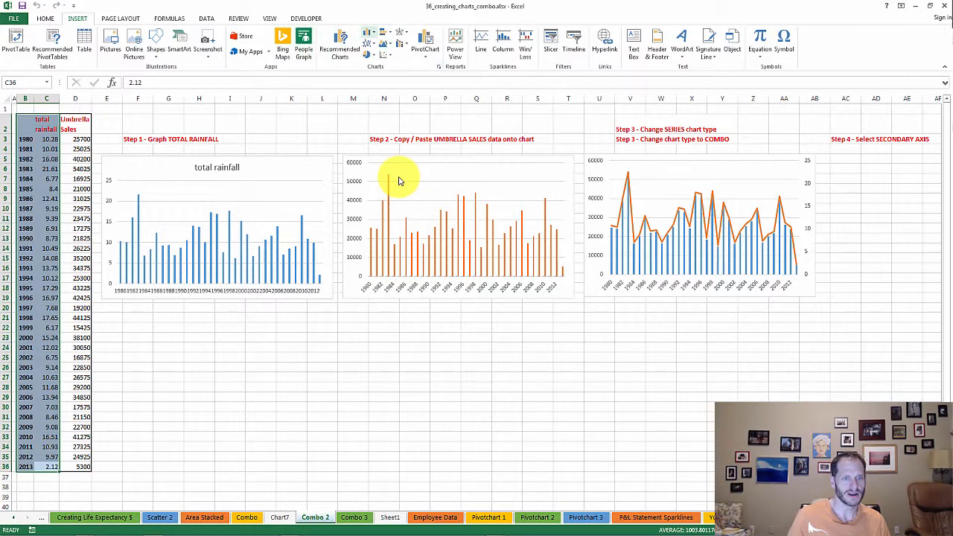
left_click(369, 33)
left_click(375, 64)
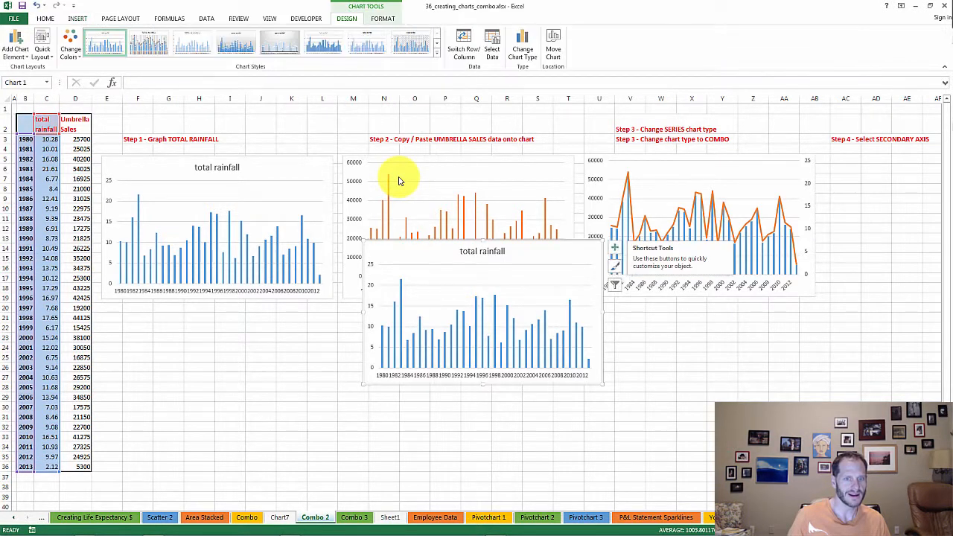
mouse_move(406, 251)
left_mouse_down()
mouse_move(372, 270)
mouse_move(151, 336)
mouse_move(143, 326)
left_mouse_up()
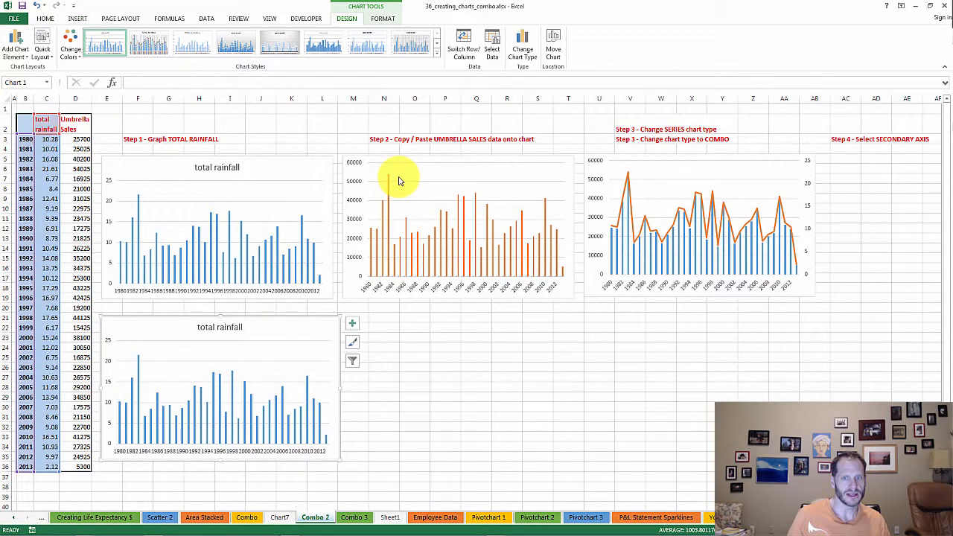
Copy the year column B2:B36 together with the Umbrella Sales data in D2:D36
left_click_drag(75, 466, 75, 124)
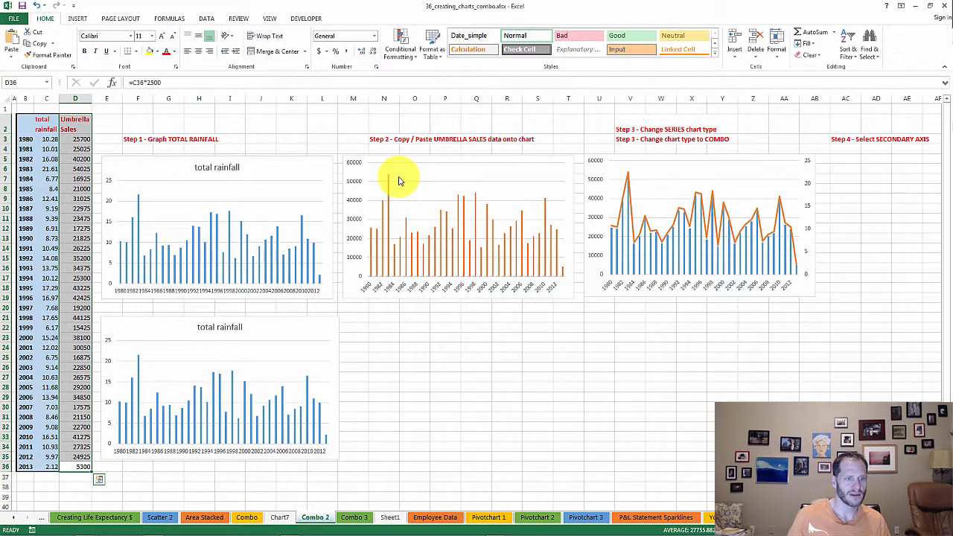
left_click_drag(25, 466, 25, 124)
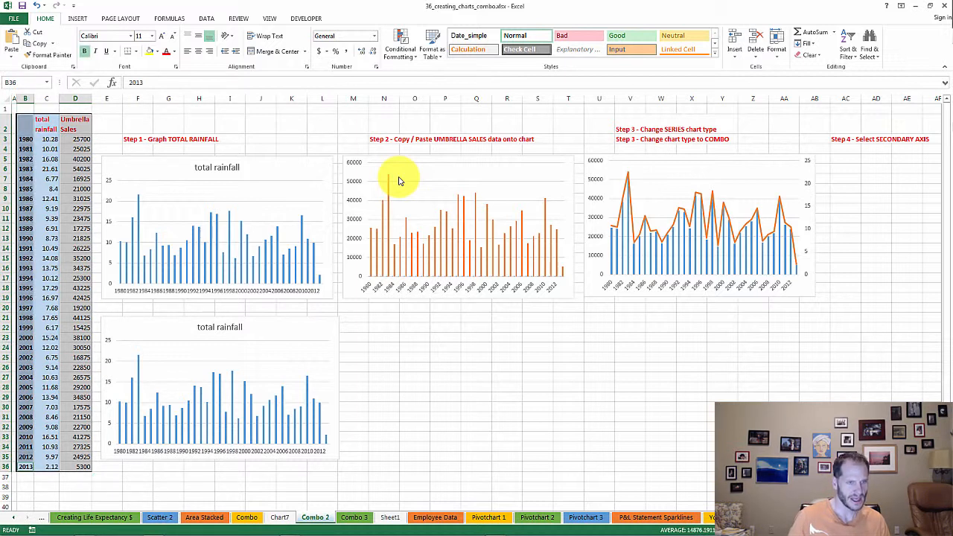
left_click_drag(75, 467, 76, 124)
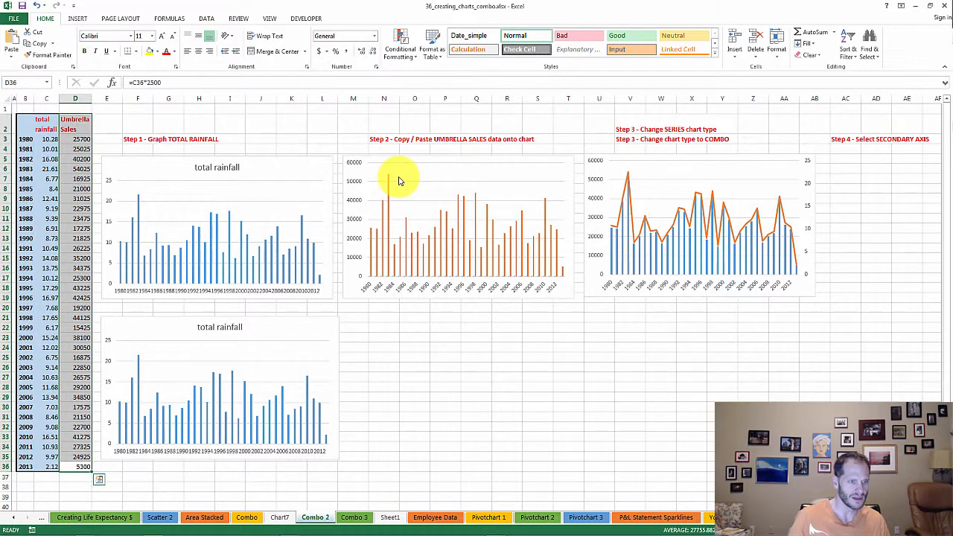
left_click_drag(25, 466, 25, 122)
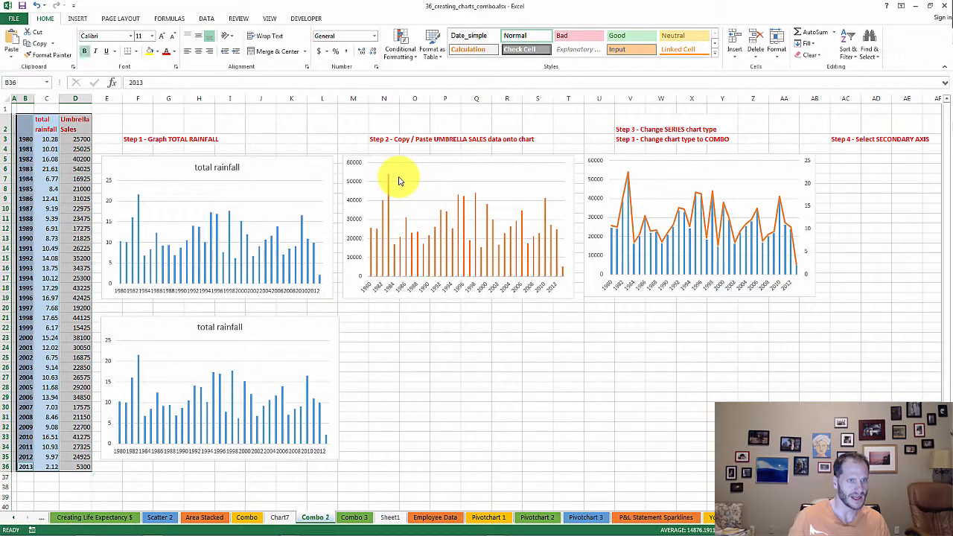
key("ctrl+c")
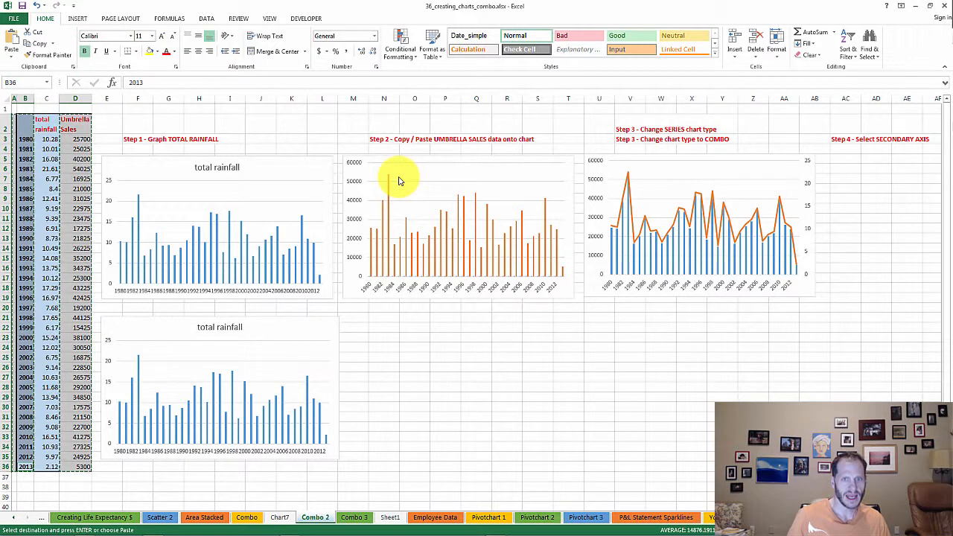
Paste the copied umbrella sales data into the new total rainfall chart below the Step 1 chart
right_click(285, 338)
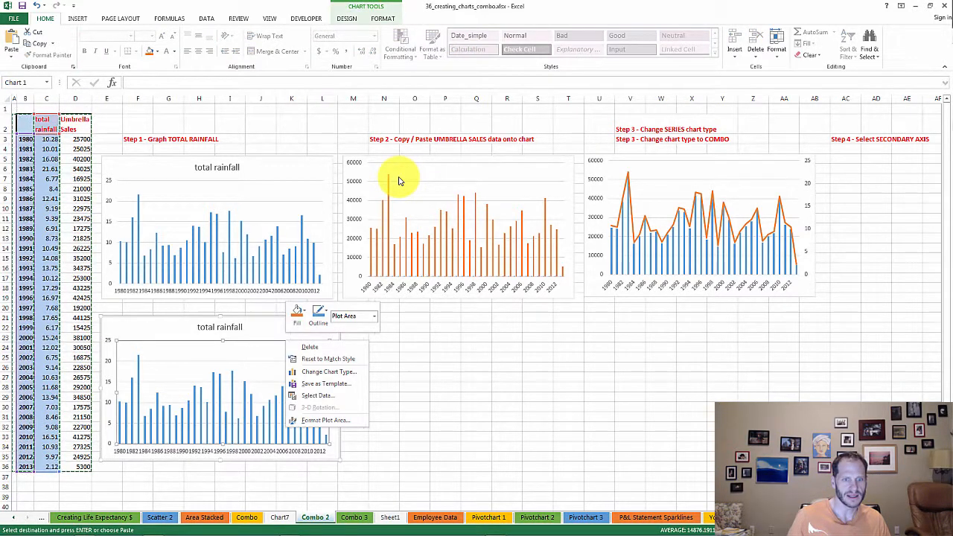
right_click(276, 330)
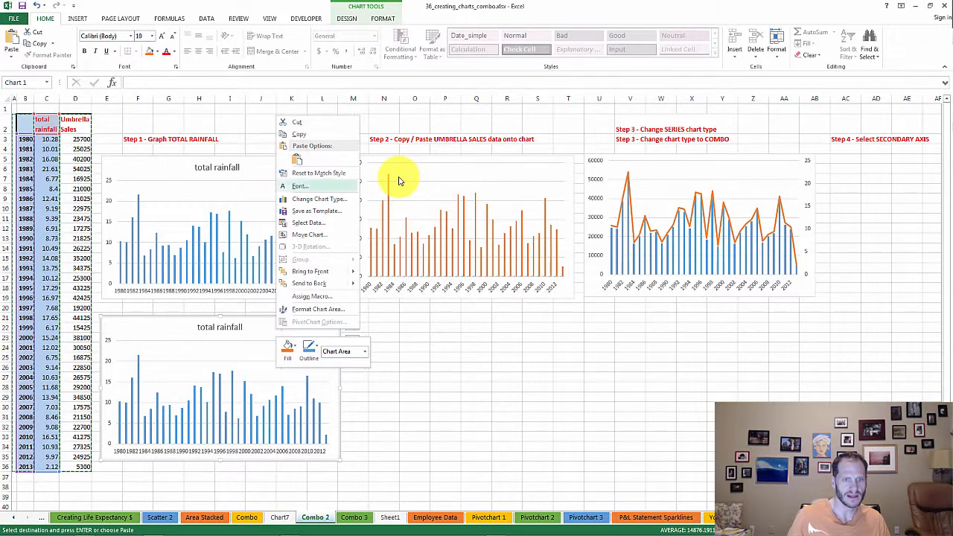
left_click(296, 159)
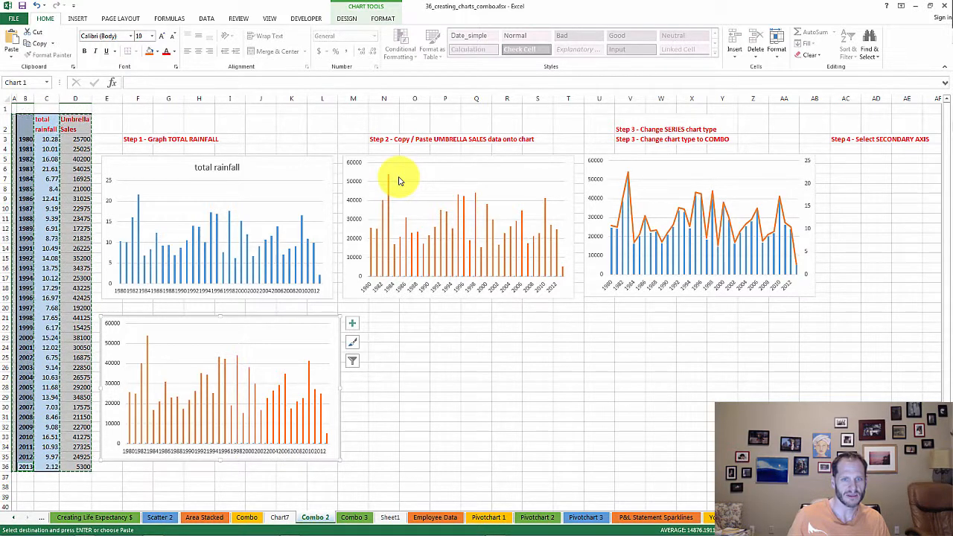
Change the new chart to a clustered column and line combo with total rainfall on the secondary axis, and undo that change
right_click(323, 325)
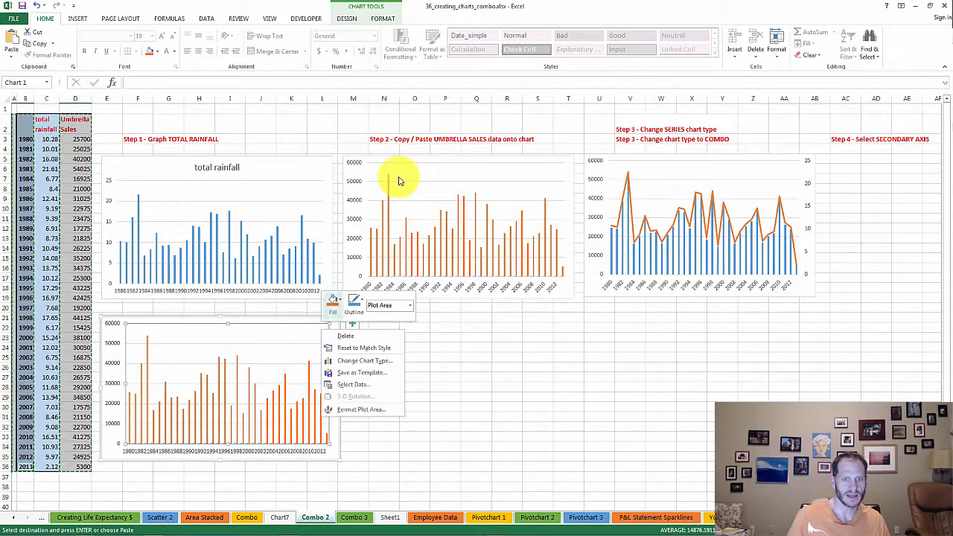
right_click(314, 321)
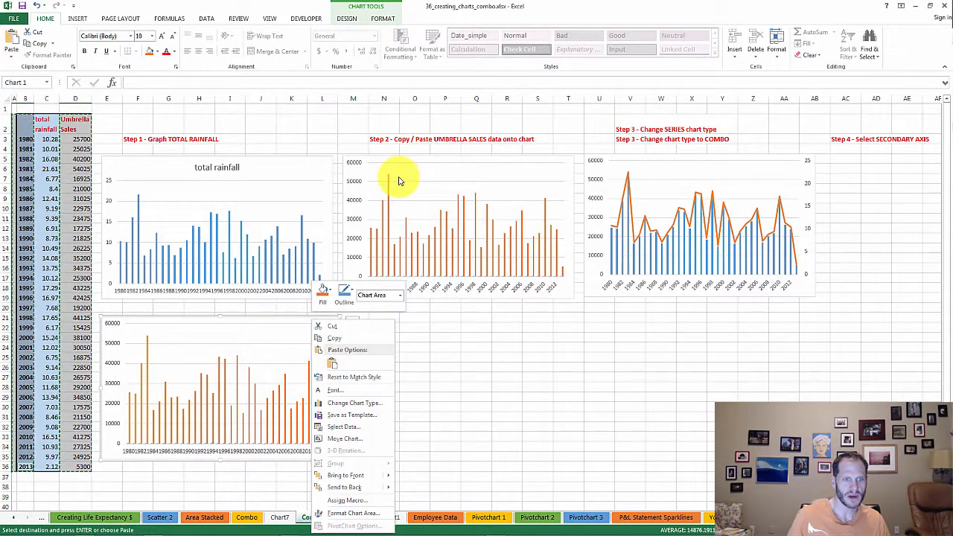
right_click(141, 338)
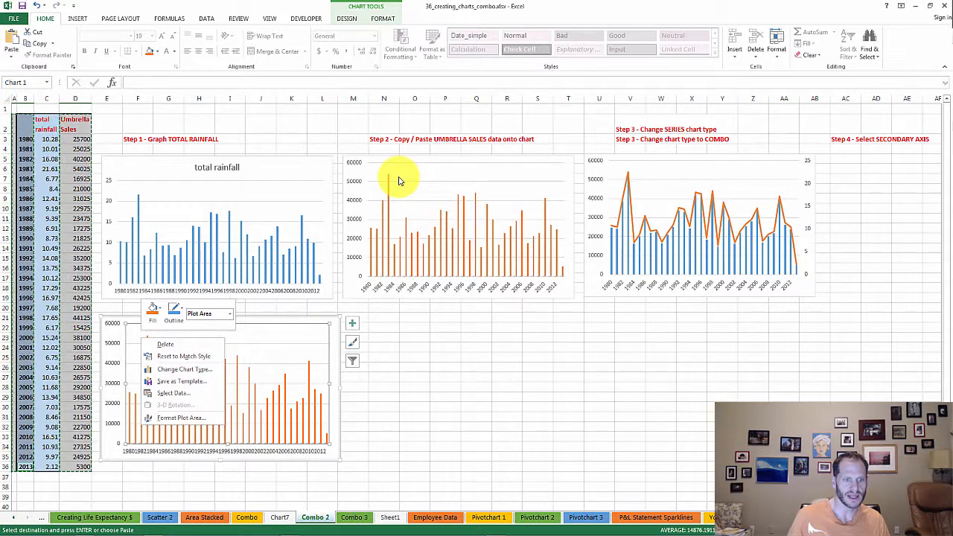
right_click(336, 417)
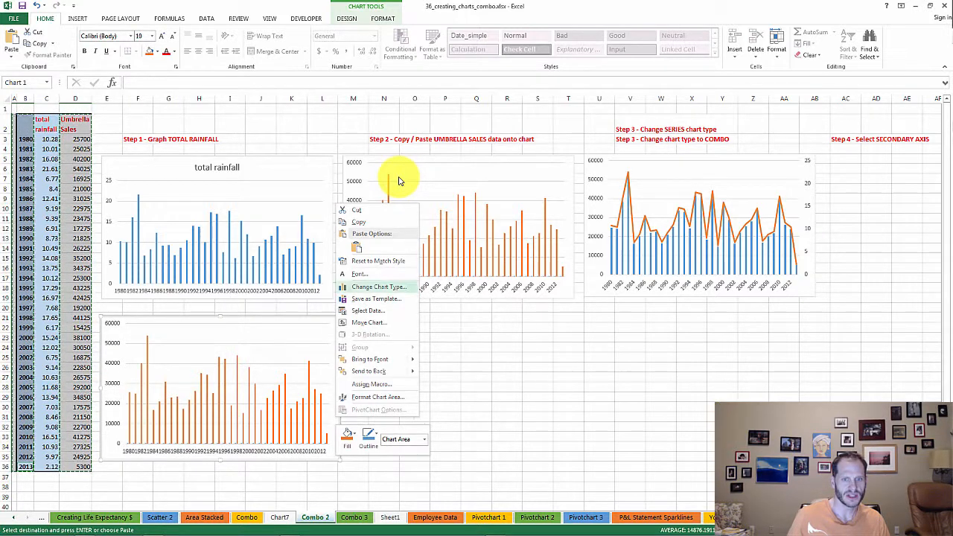
left_click(378, 286)
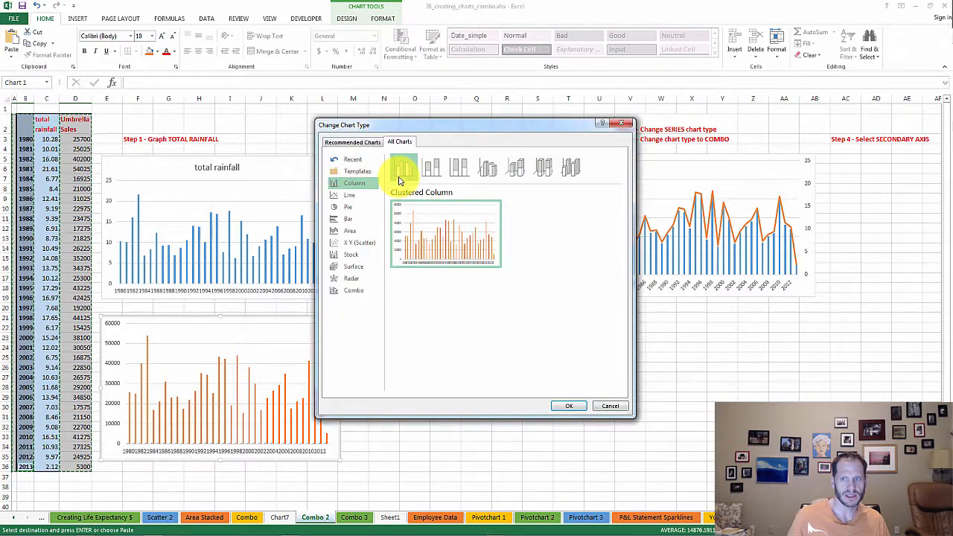
left_click_drag(414, 125, 399, 159)
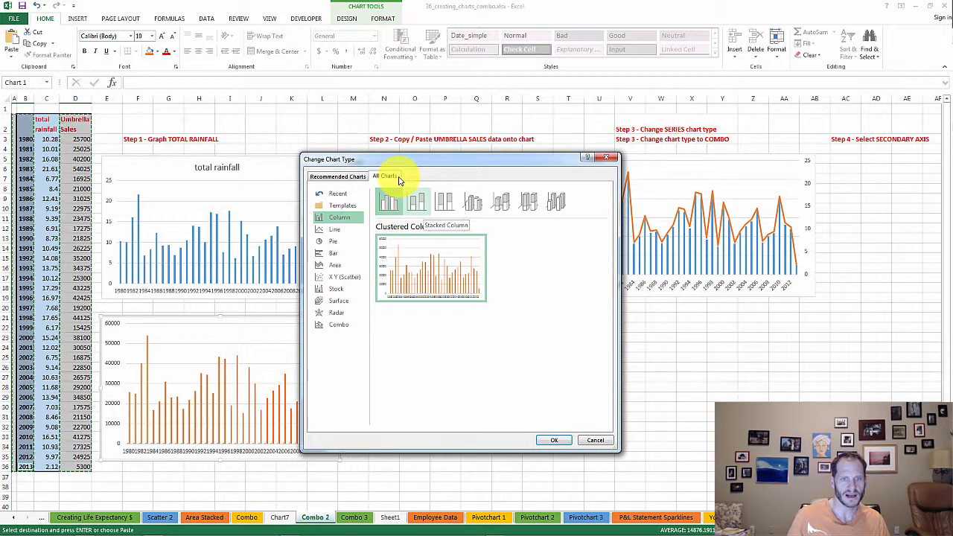
left_click(339, 324)
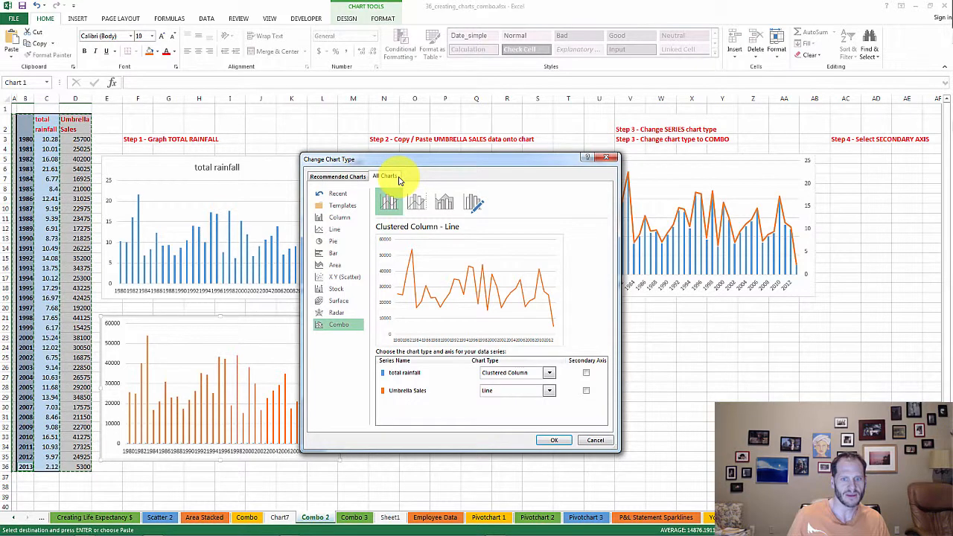
left_click(586, 372)
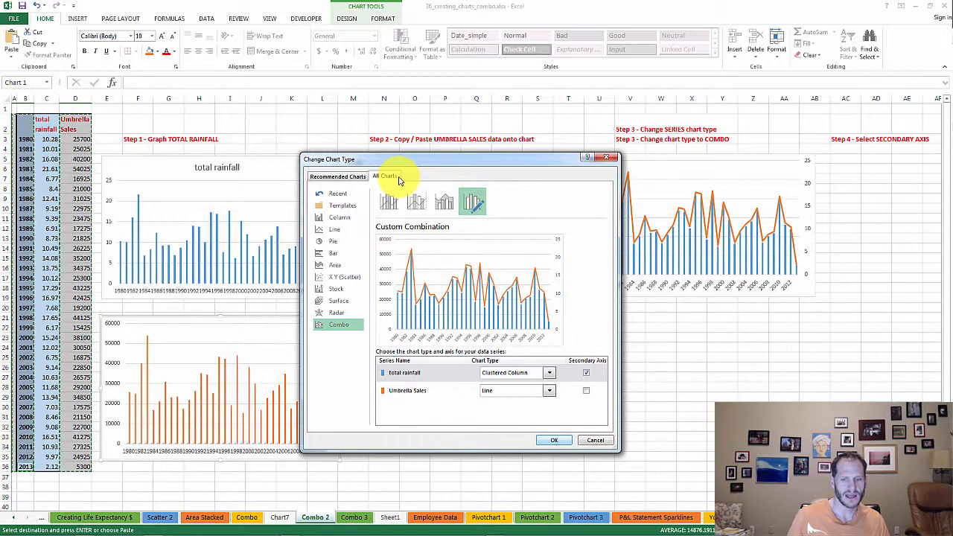
key("Return")
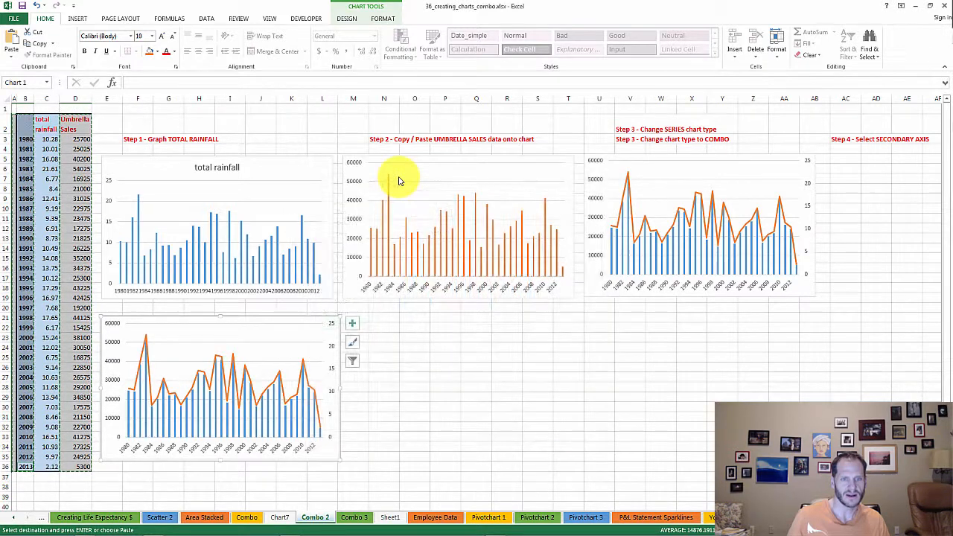
key("ctrl+z")
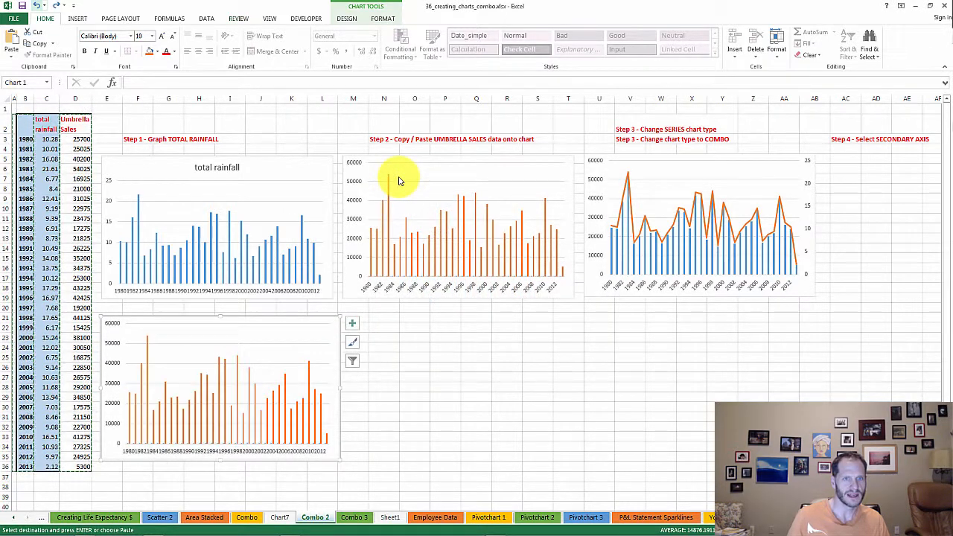
Convert the new chart to the preset clustered column and line combo with Umbrella Sales on the secondary axis
key("alt+n")
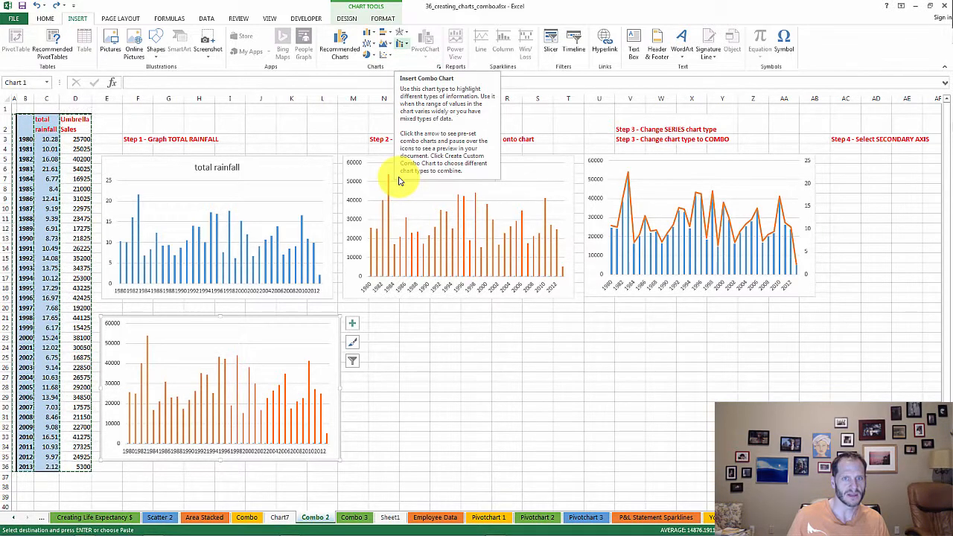
key("Return")
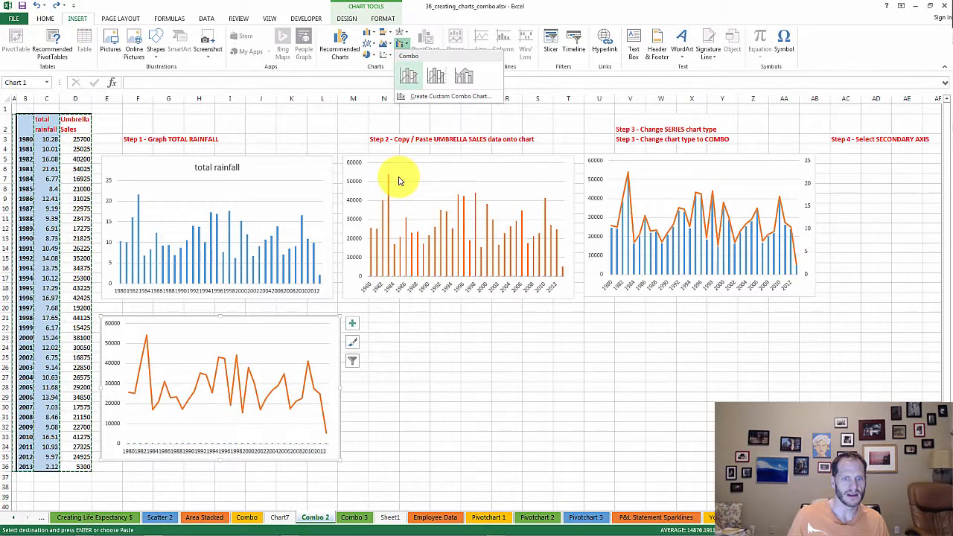
key("Right")
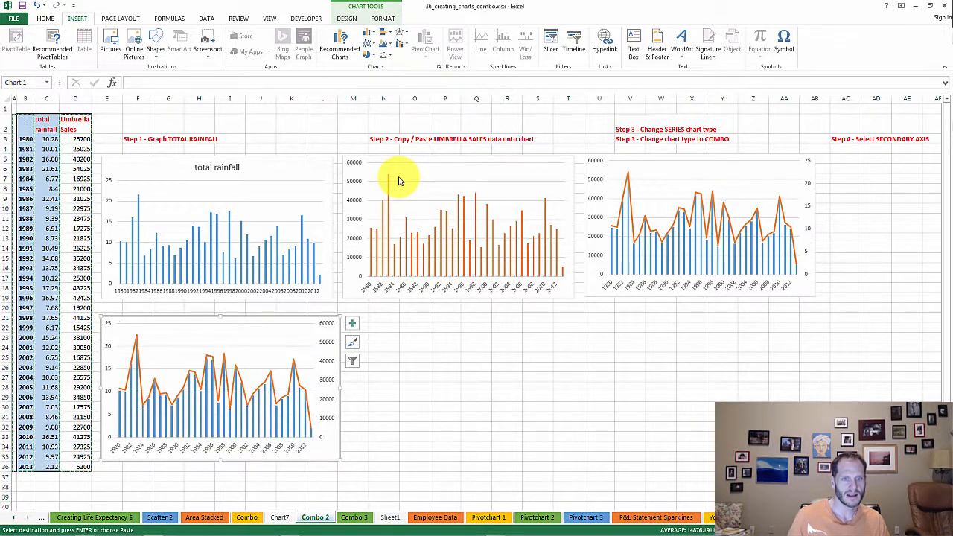
key("Return")
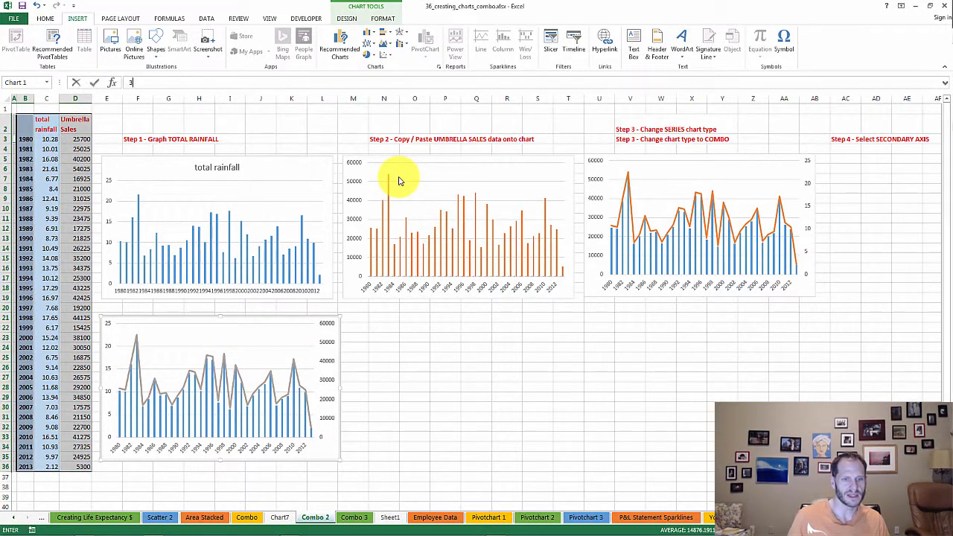
type("33333333333333333333333333333355")
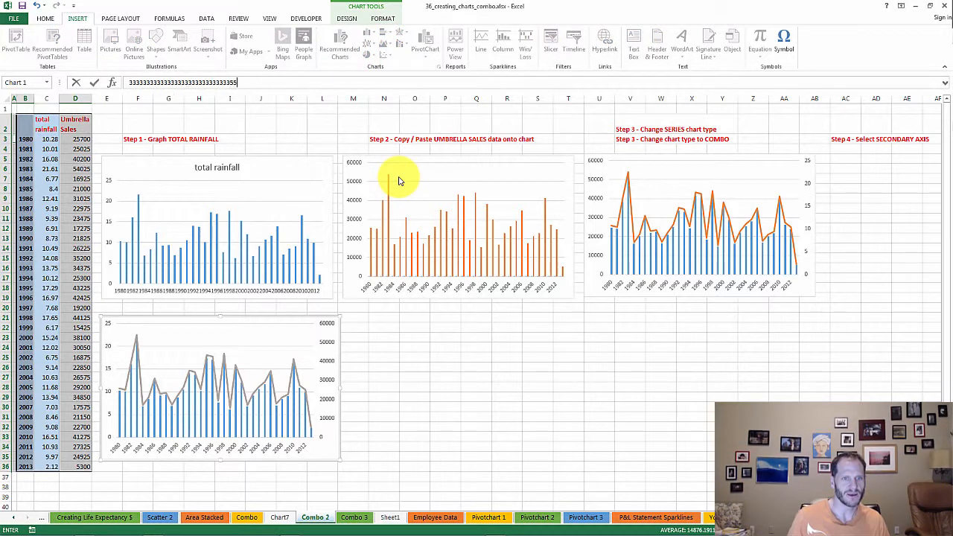
type("66666666")
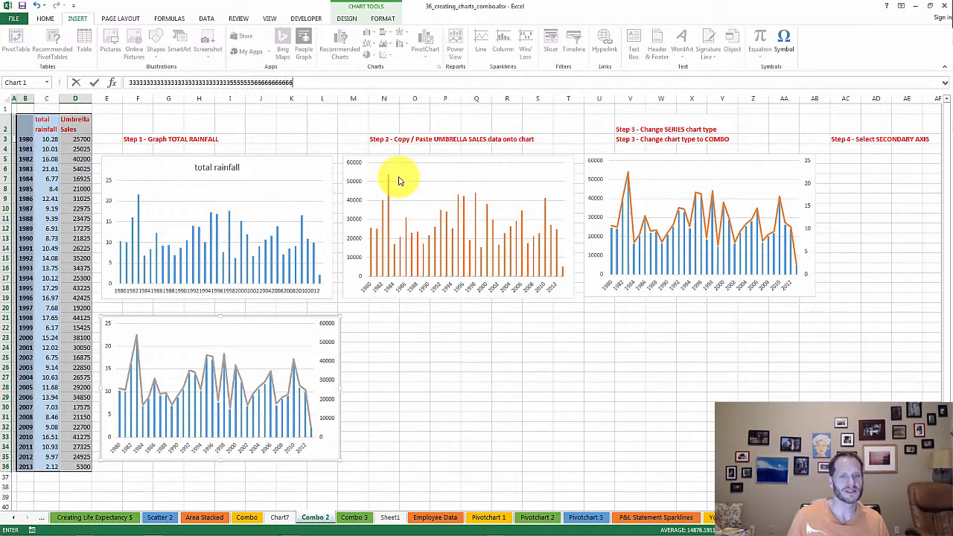
type("666666666666666666")
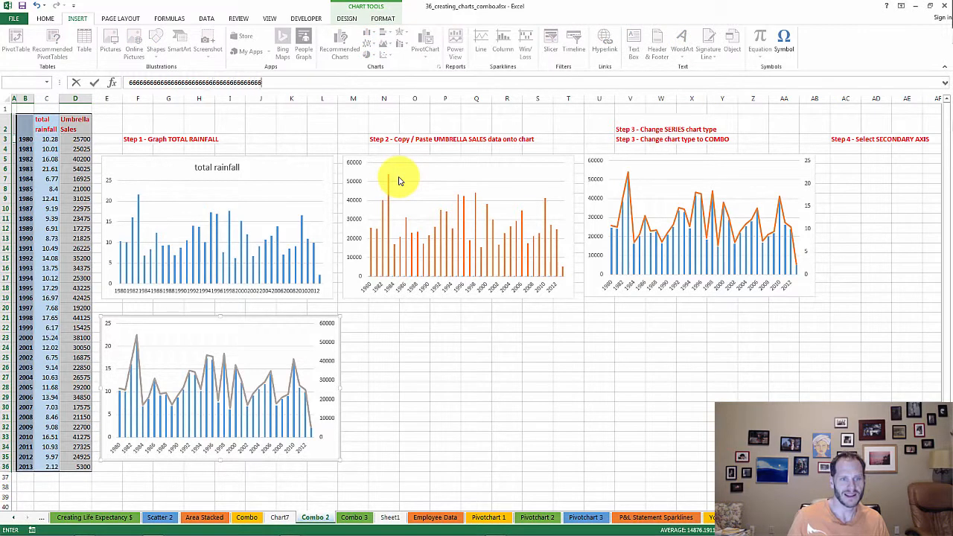
key("Escape")
type("6666666666653")
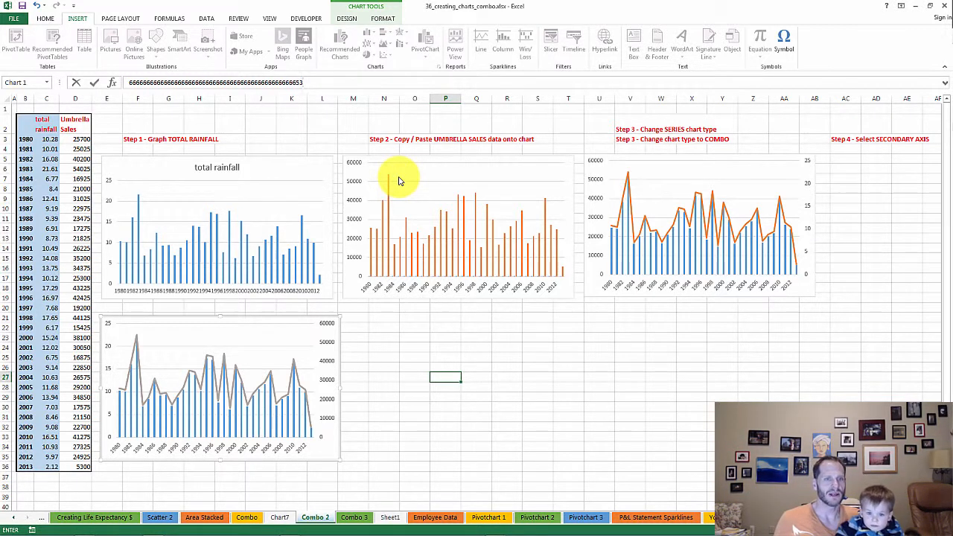
key("ctrl+z")
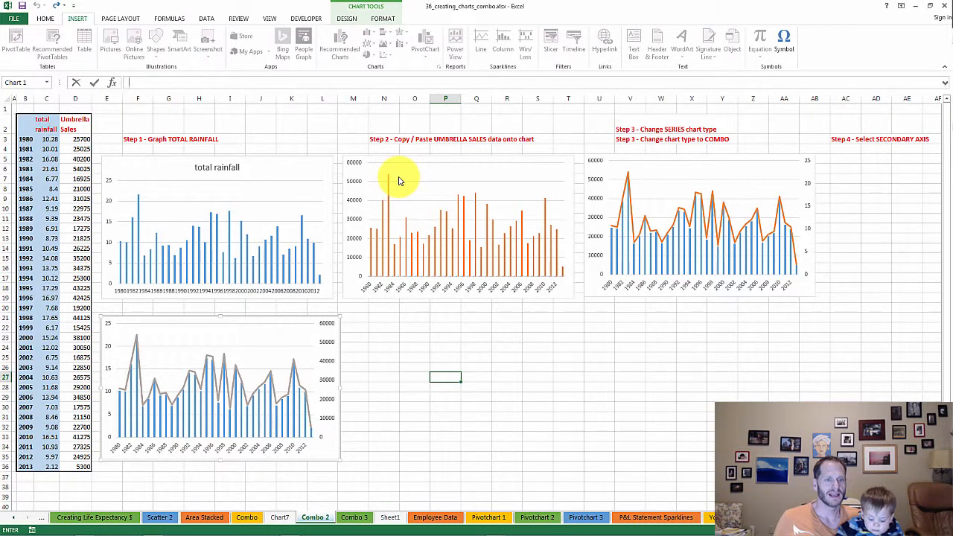
type("hjn")
key("ctrl+z")
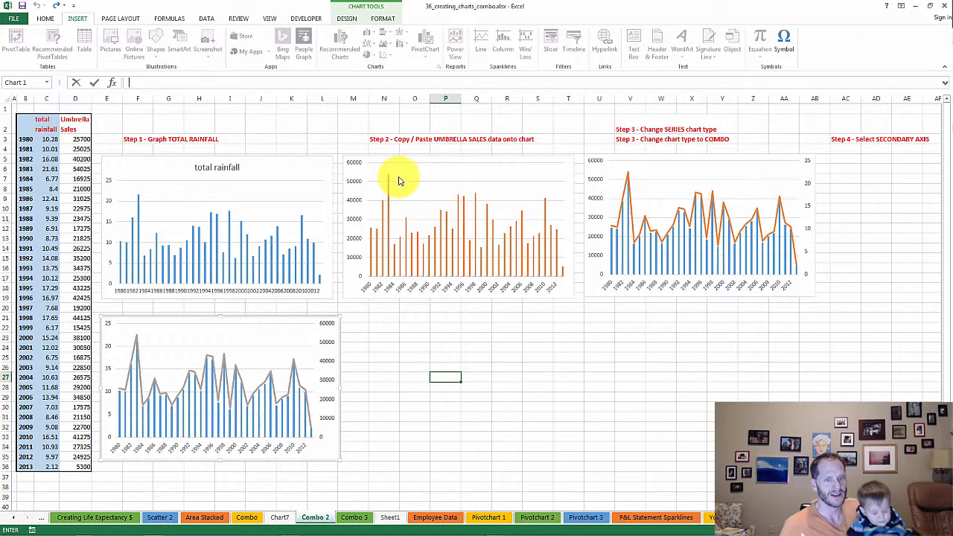
key("Escape")
key("Escape")
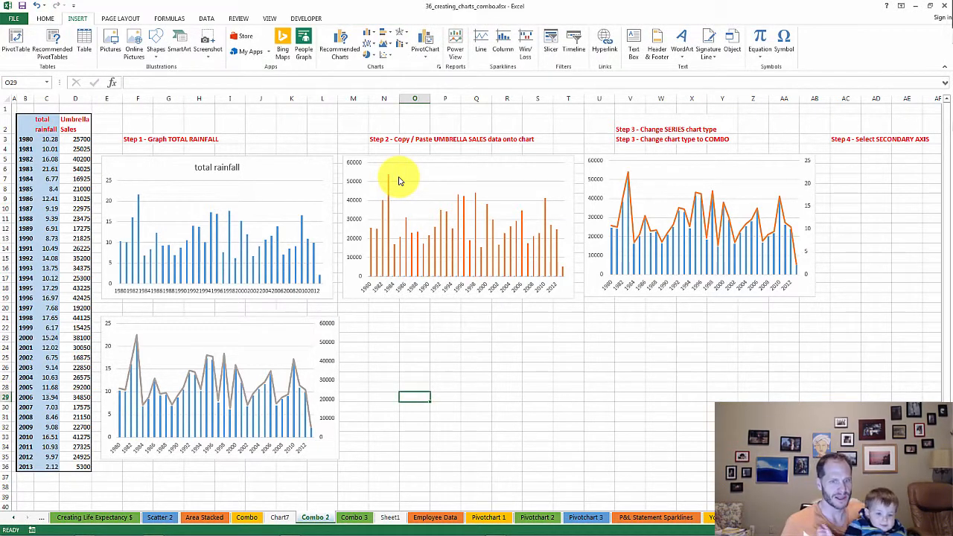
key("ctrl+z")
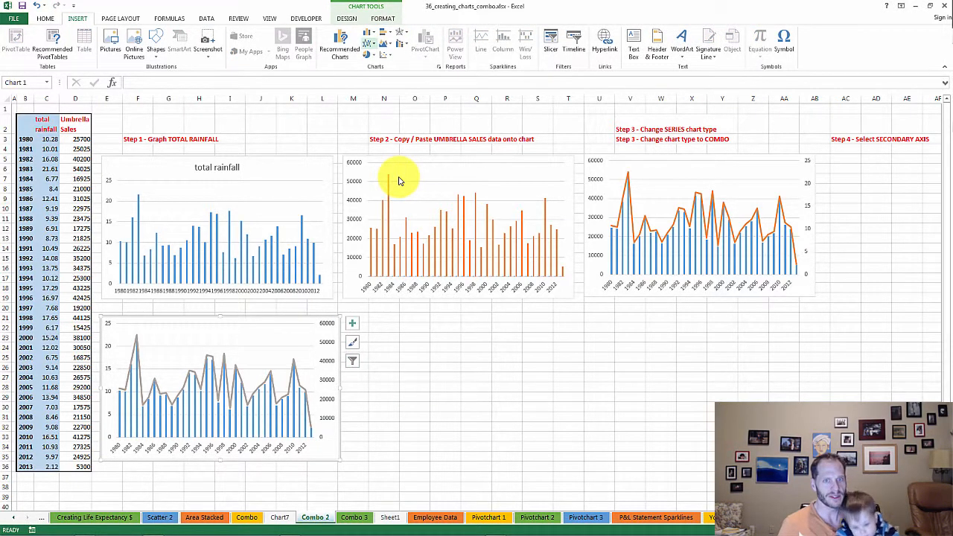
key("alt+n")
key("n")
key("alt+n")
key("c")
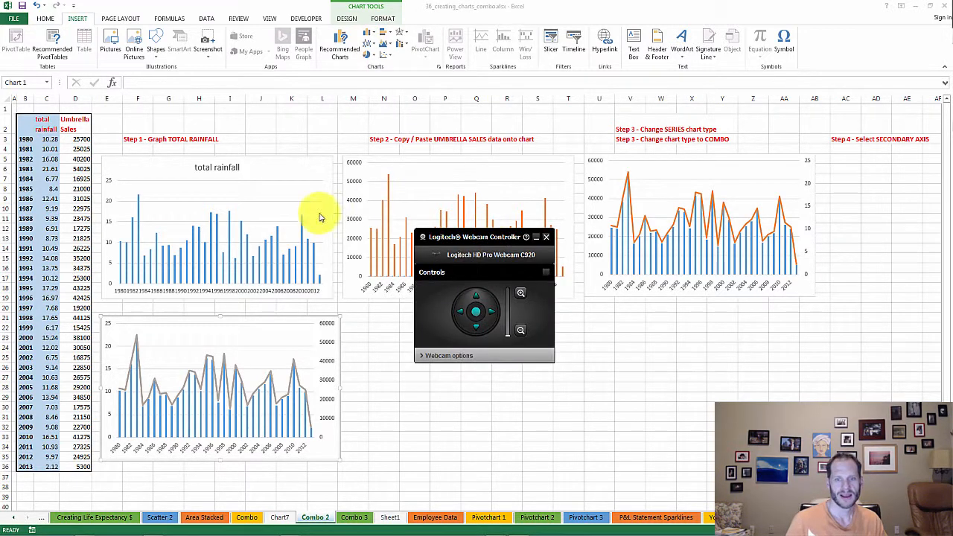
left_click(546, 237)
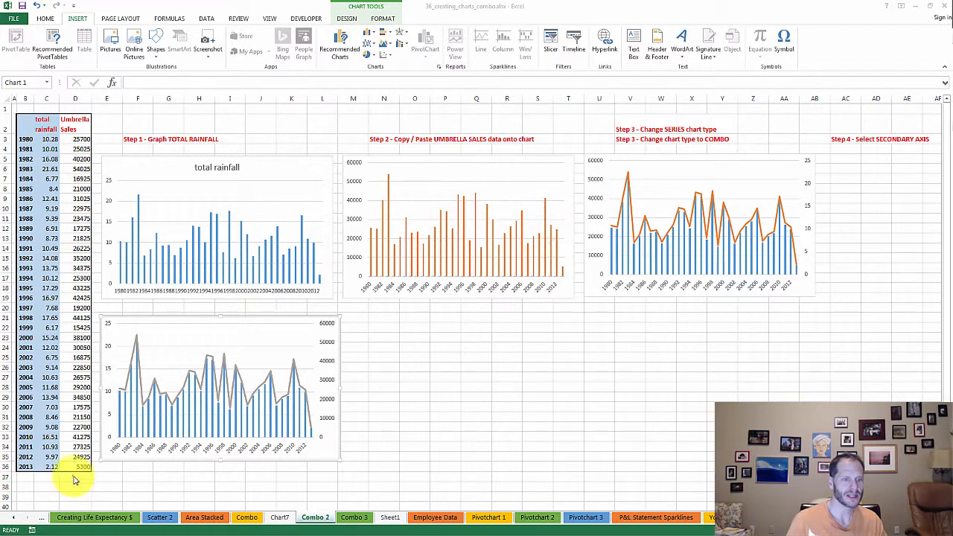
Review the year and total rainfall data, the two column headers, and the 1980 rainfall value and umbrella sales formula
left_click_drag(47, 465, 30, 124)
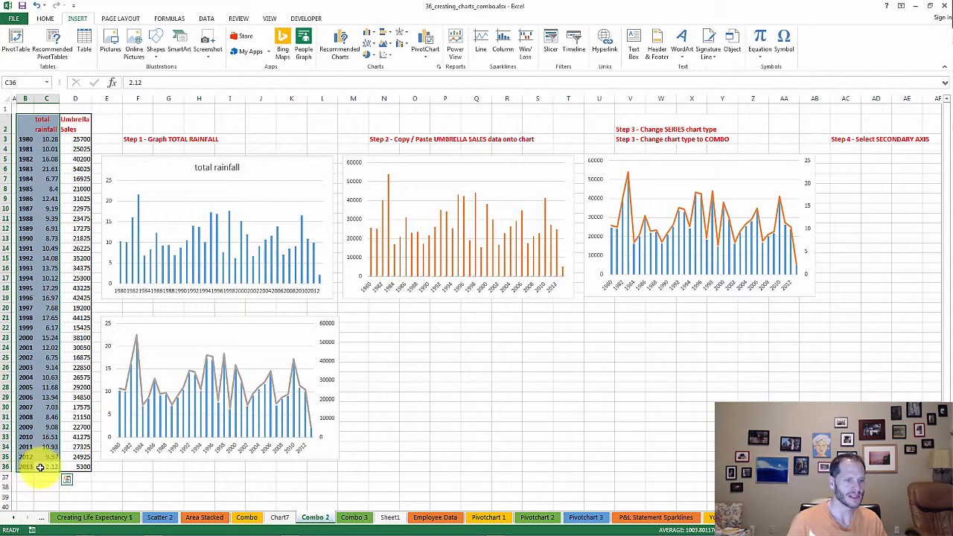
left_click(71, 125, "ctrl")
left_click(48, 126)
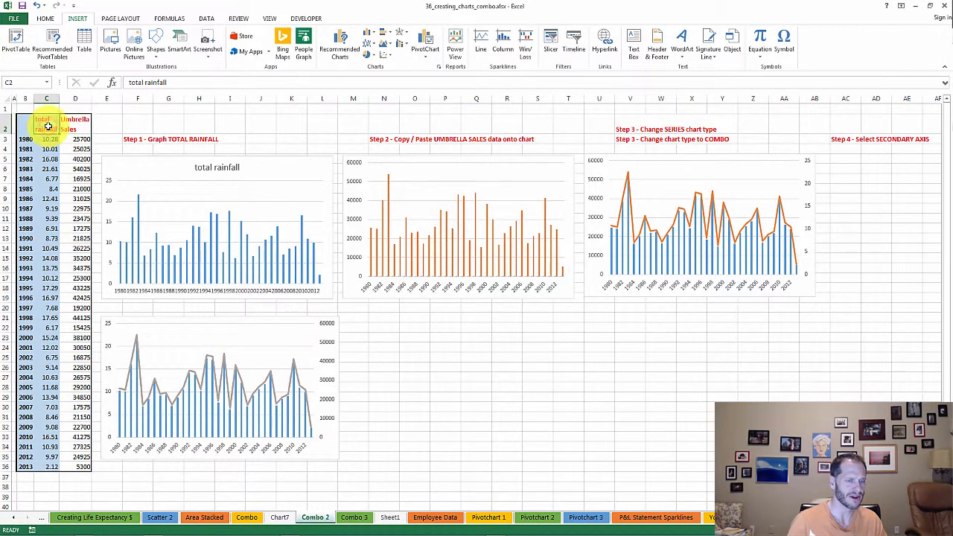
left_click(53, 139)
left_click(77, 139)
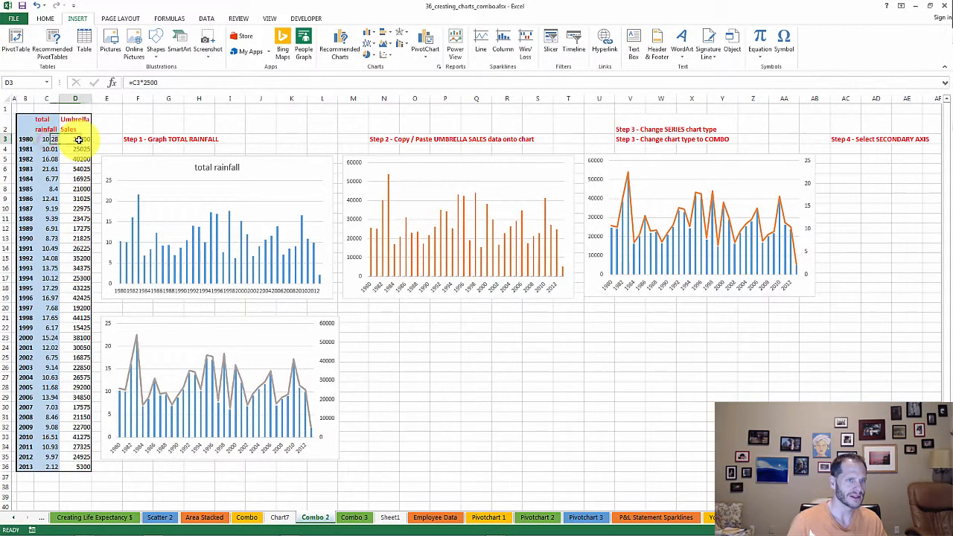
Insert a clustered column chart from the year and total rainfall data, including the headers, in B2:C36
left_click(70, 150)
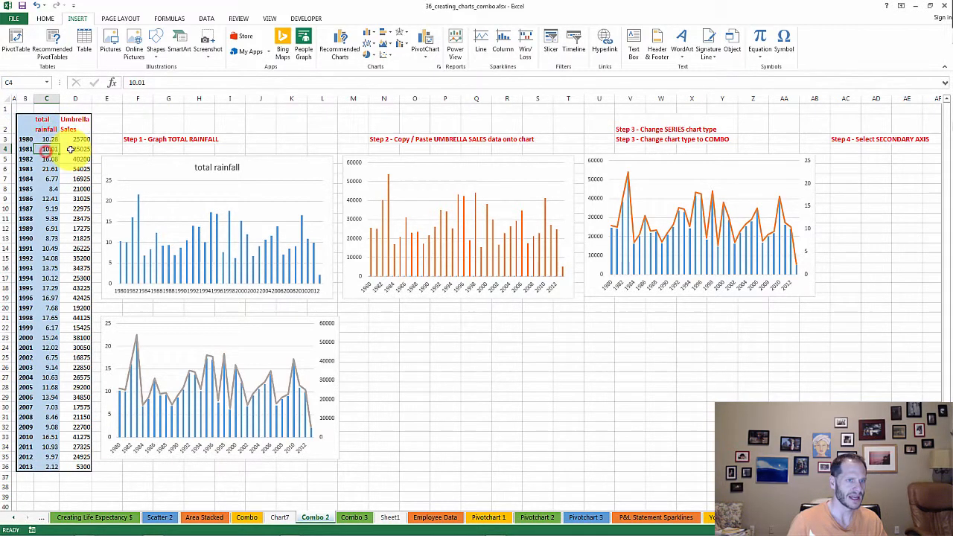
left_click(49, 466)
left_click_drag(33, 434, 18, 125)
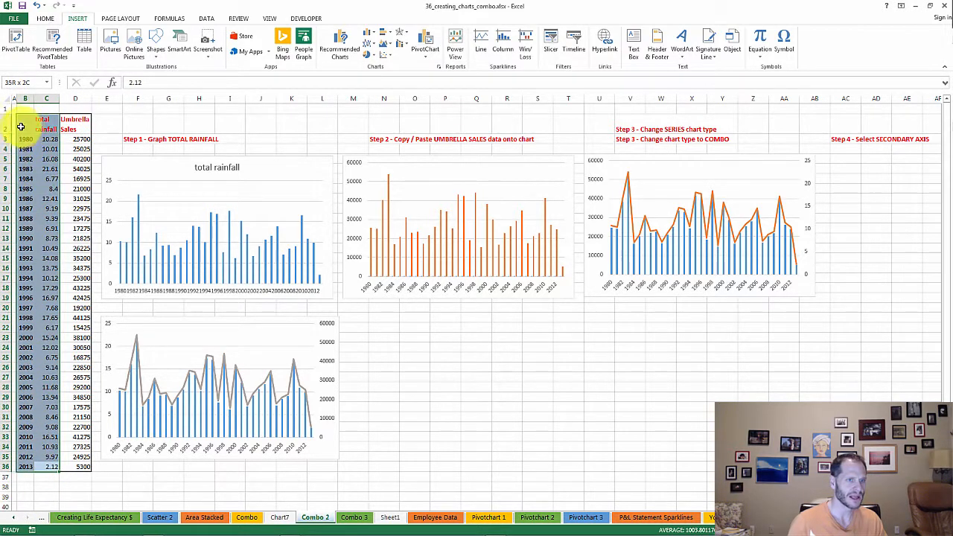
left_click(133, 19)
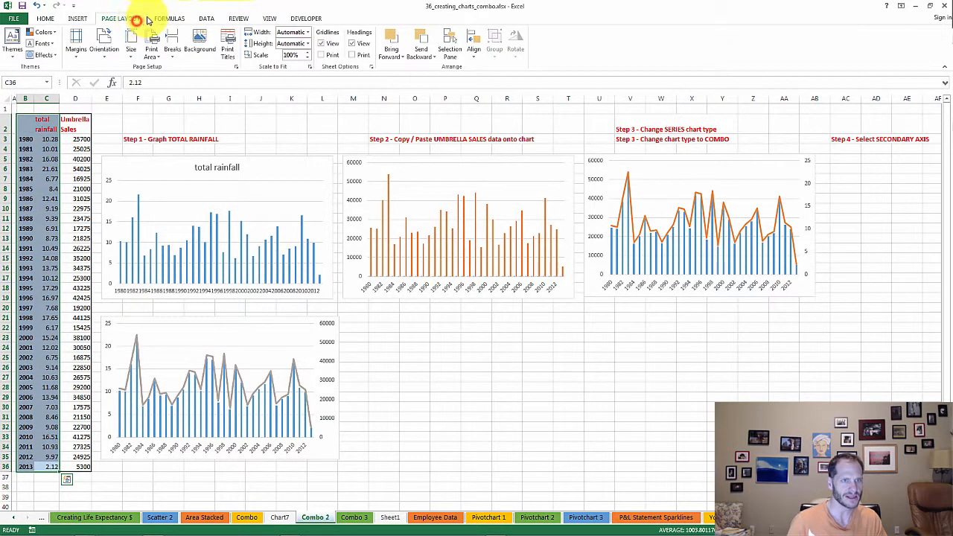
left_click(77, 18)
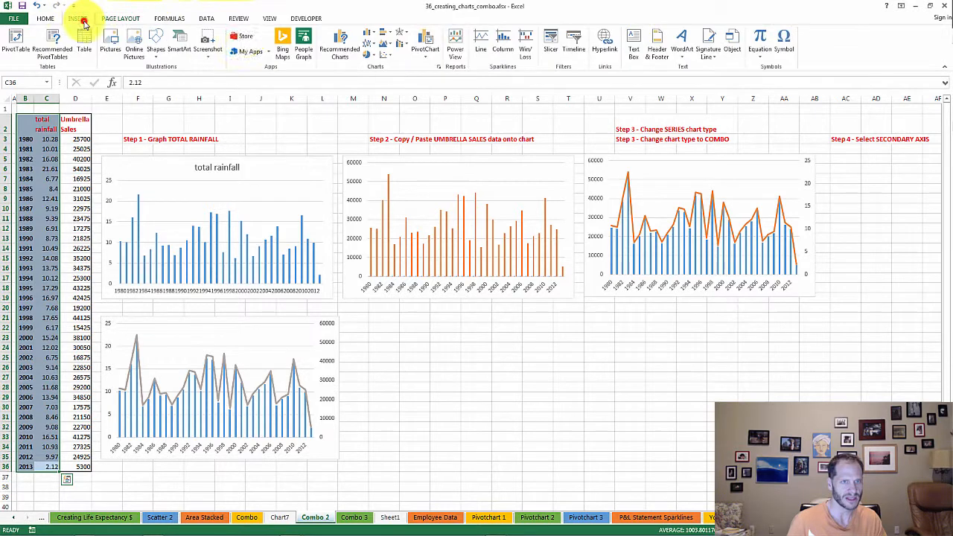
left_click(365, 32)
left_click(376, 65)
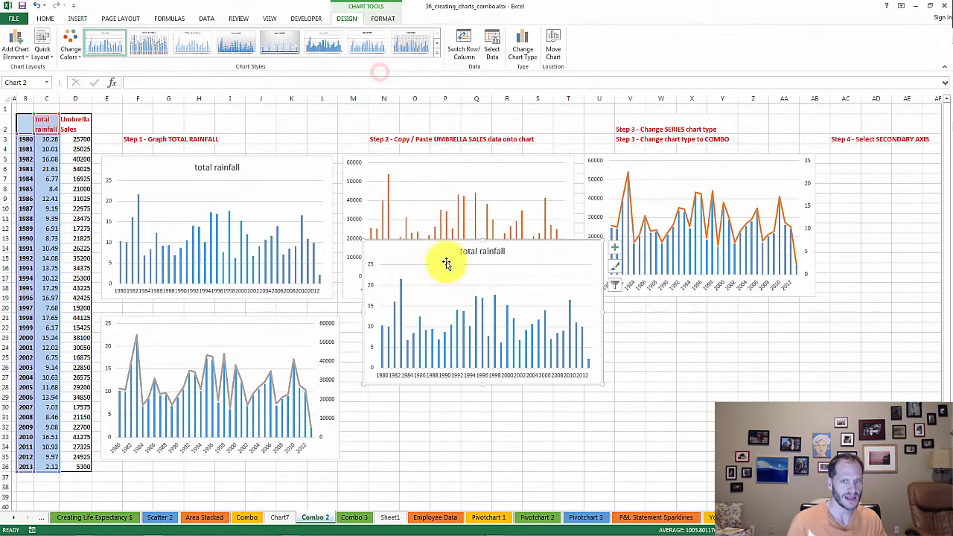
Copy the year and Umbrella Sales columns, including the header row, and paste them into the new total rainfall chart
left_click_drag(78, 466, 74, 124)
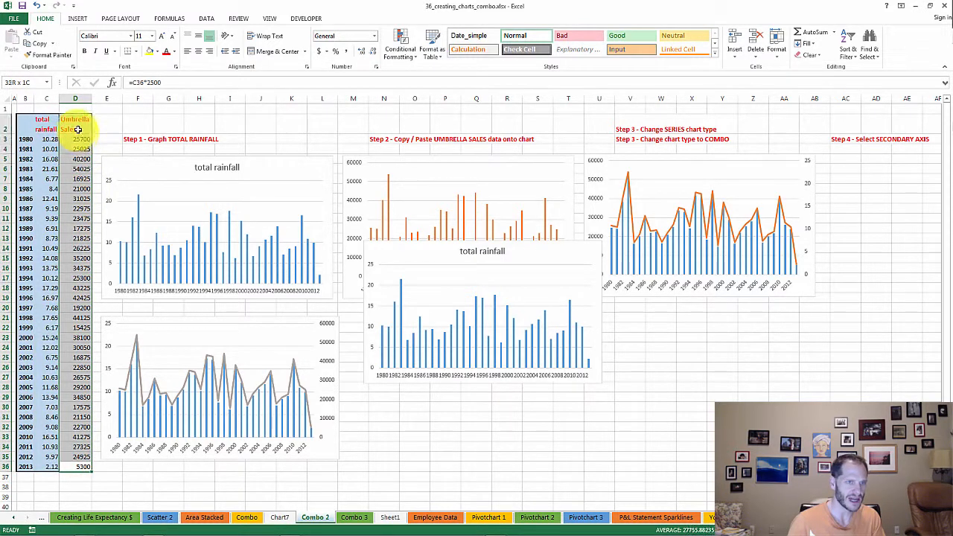
left_click(25, 467)
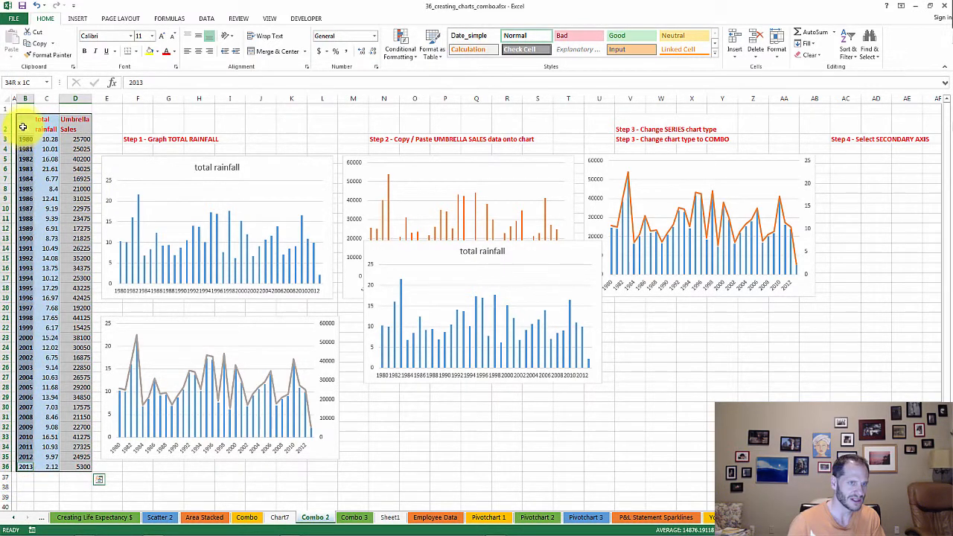
key("ctrl+c")
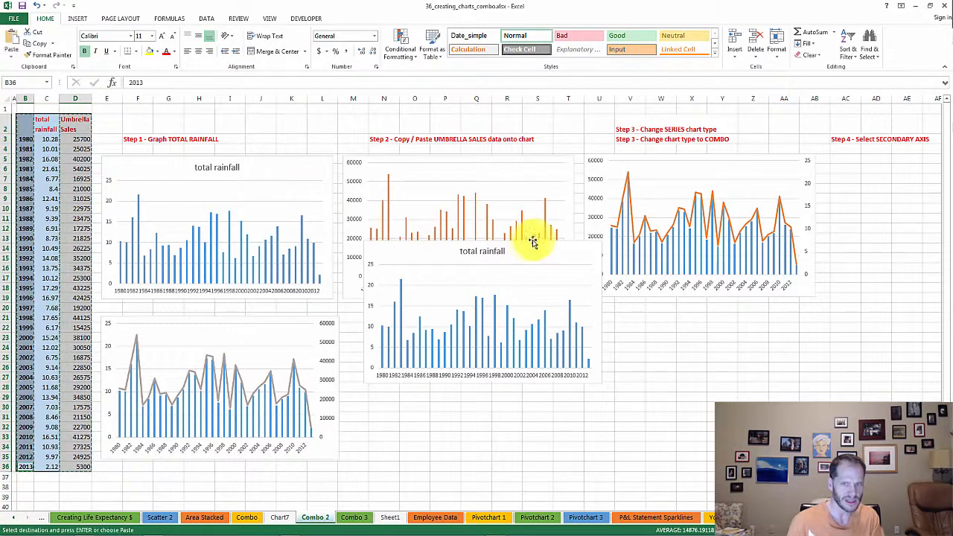
left_click(534, 242)
key("ctrl+v")
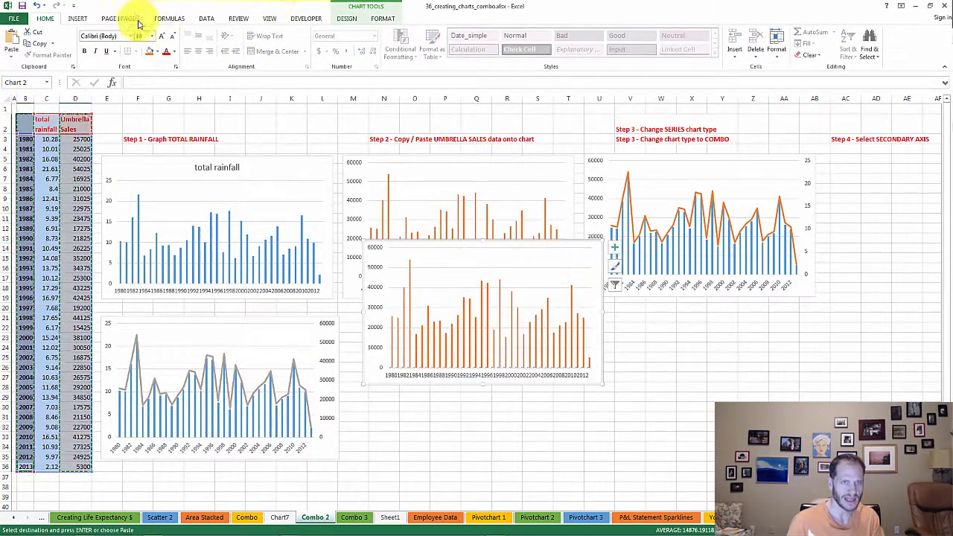
left_click(79, 18)
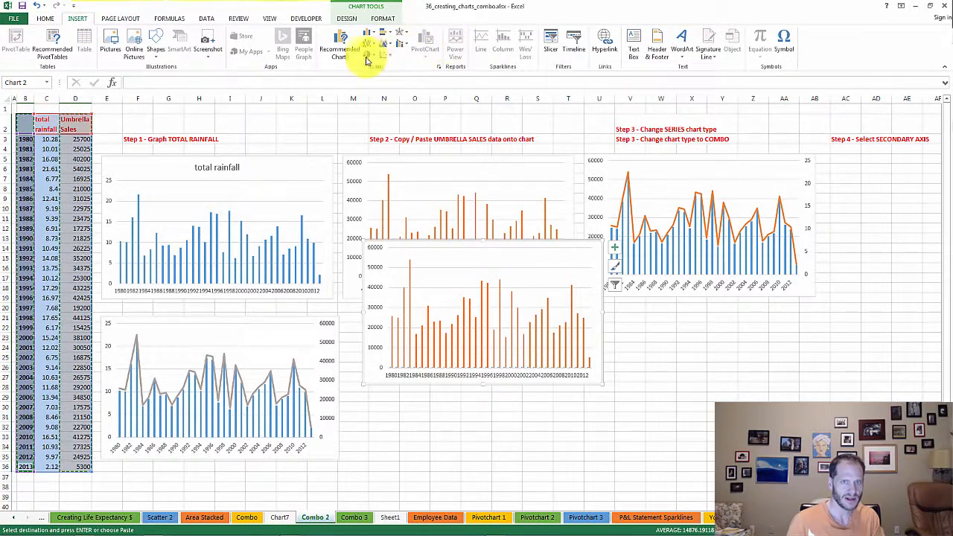
left_click(402, 43)
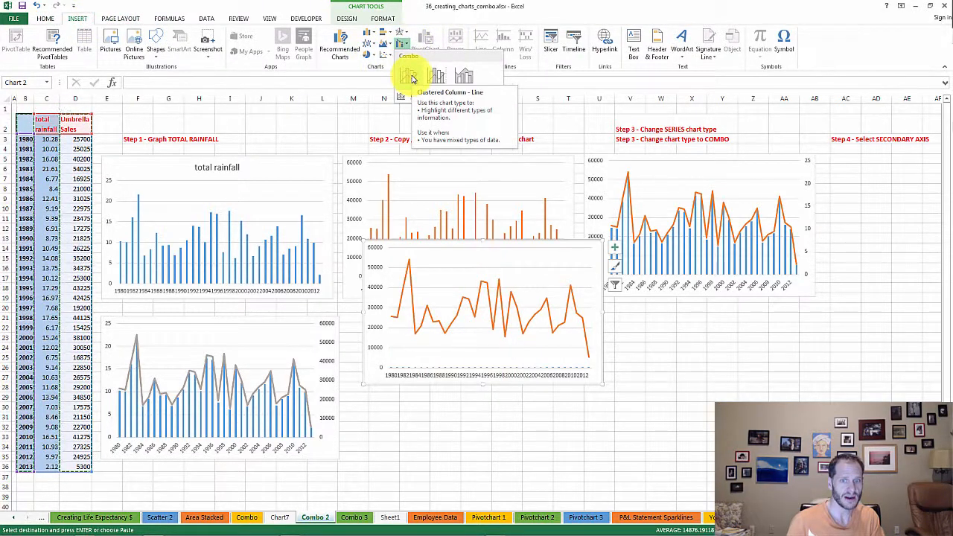
left_click(602, 3)
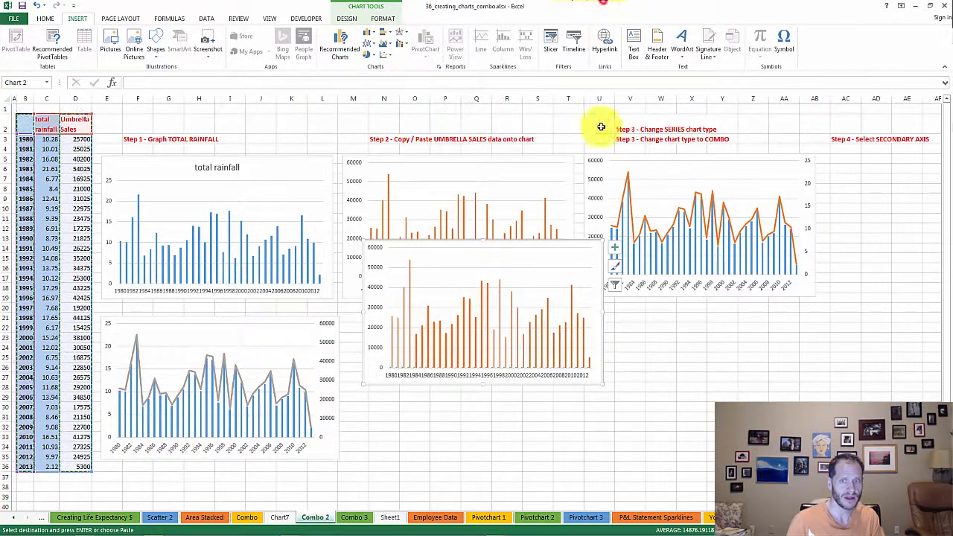
right_click(599, 262)
key("Escape")
right_click(577, 261)
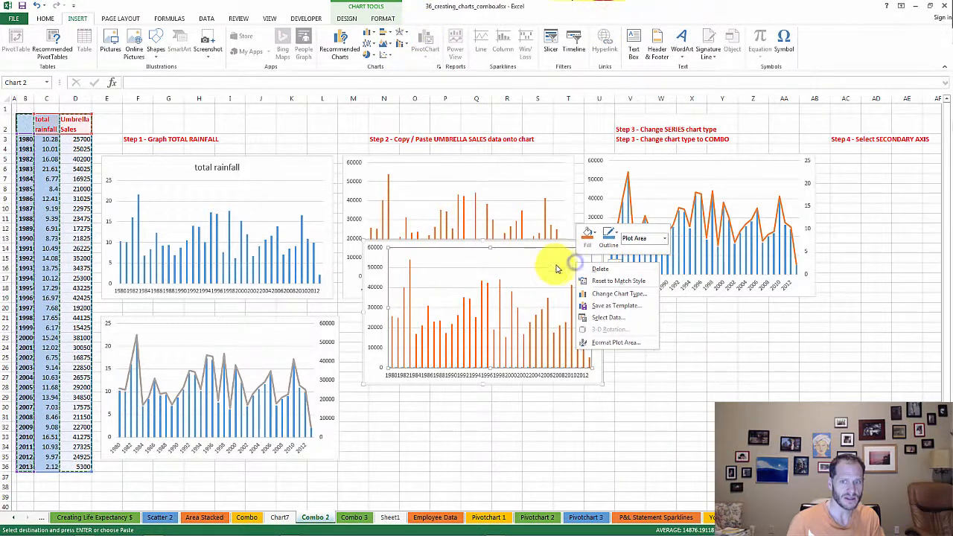
right_click(377, 327)
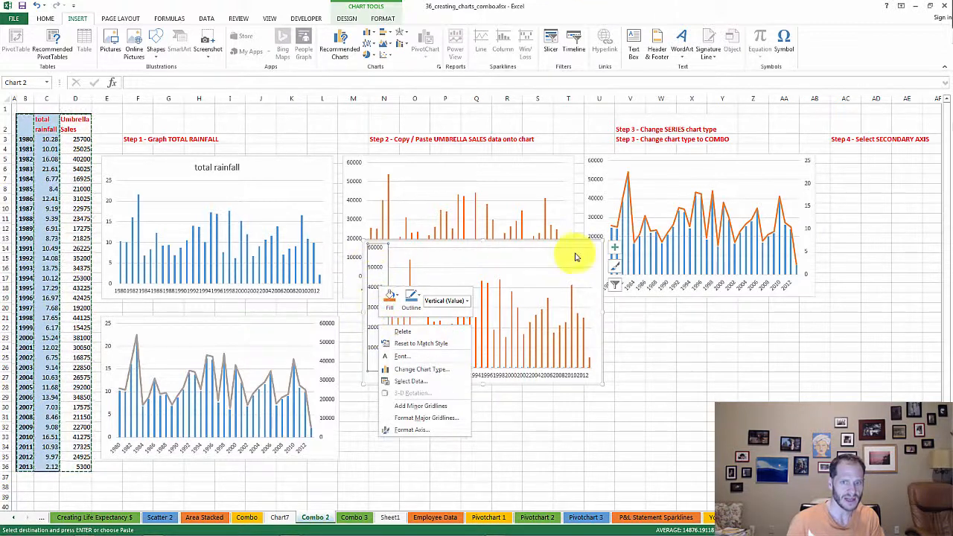
Change the new chart to a combo with total rainfall as clustered columns on the secondary axis and Umbrella Sales as a line
right_click(598, 259)
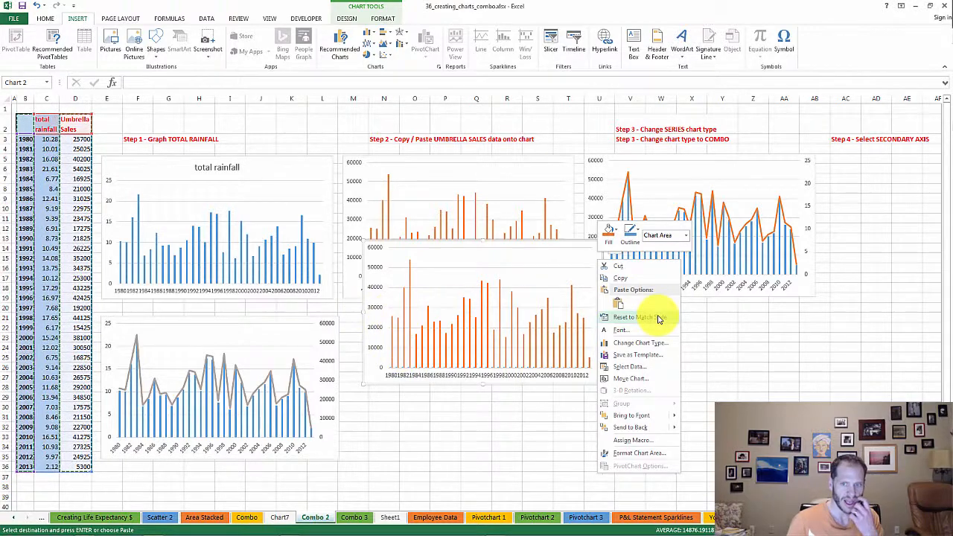
left_click(647, 342)
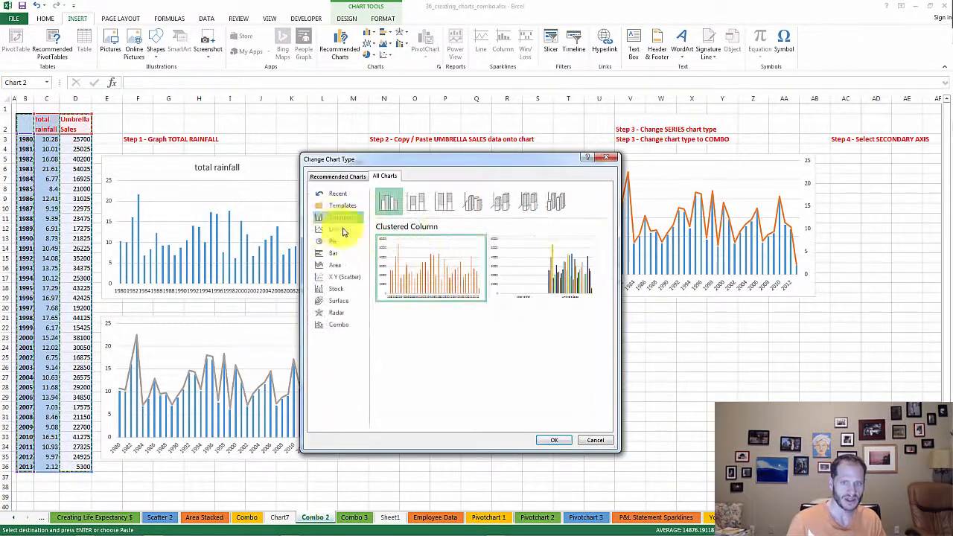
left_click(338, 325)
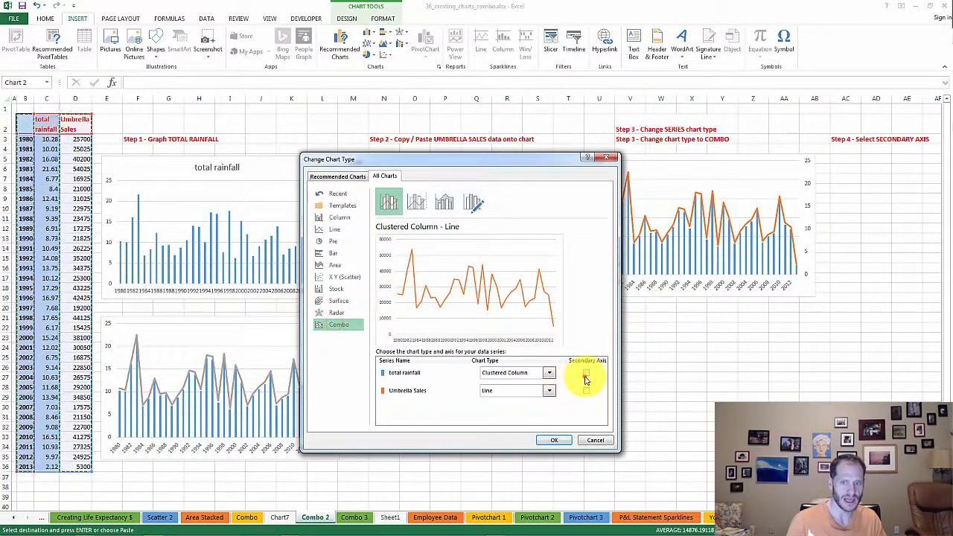
left_click(586, 373)
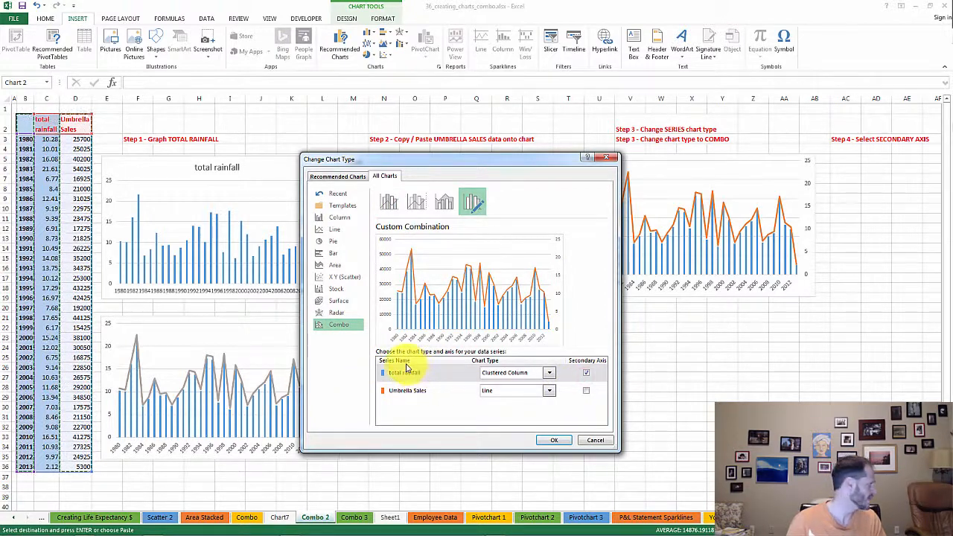
left_click(554, 440)
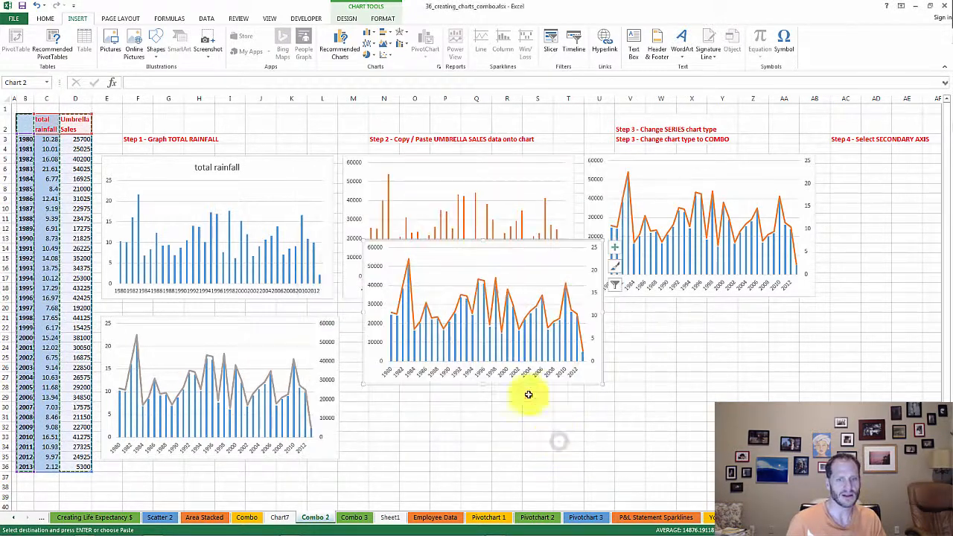